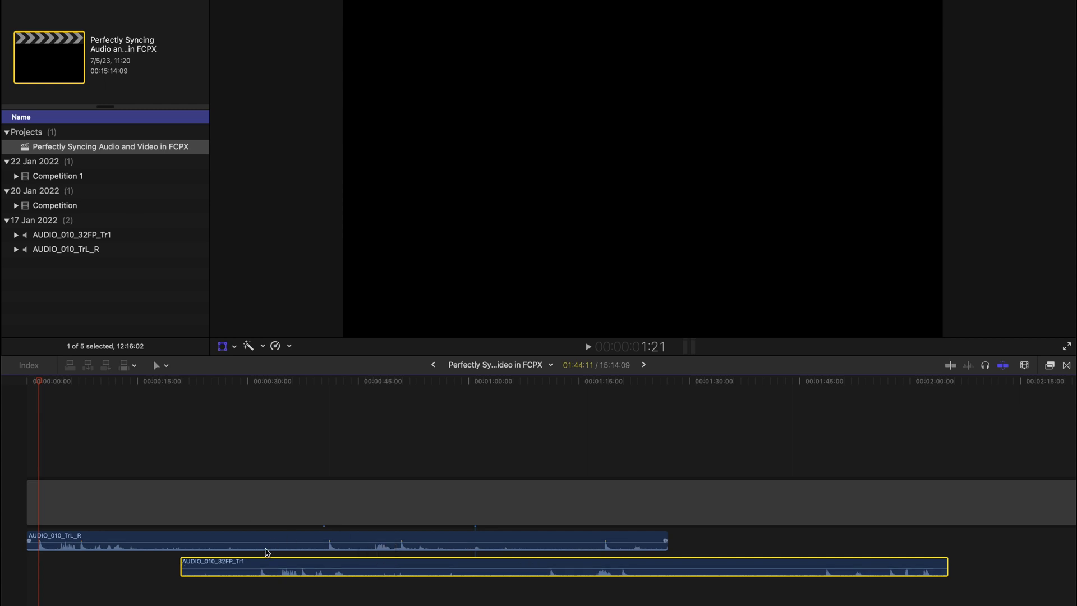
Try lining up the first peak of AUDIO_010_32FP_Tr1 with the AUDIO_010_TrL_R peak at about 40 seconds
key("super+equal")
scroll(459, 595, "right", 5)
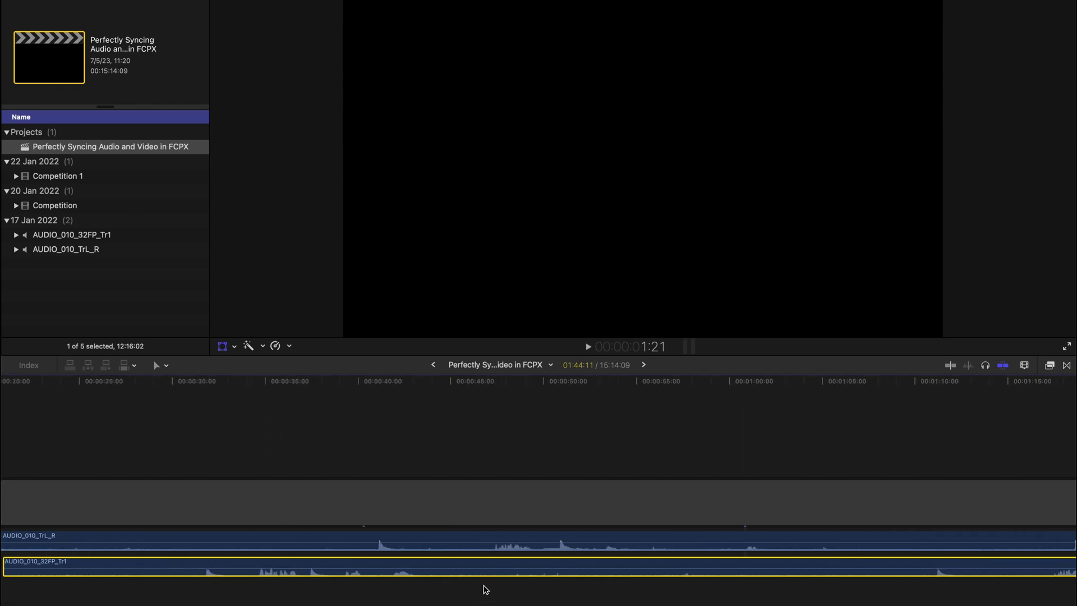
scroll(314, 583, "left", 3)
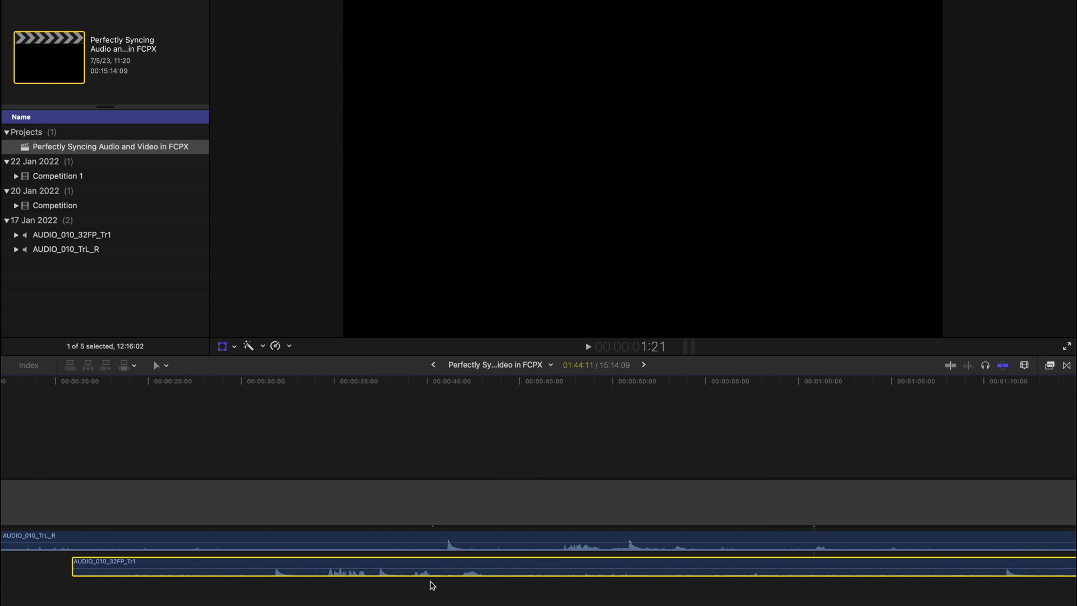
left_click_drag(465, 563, 620, 561)
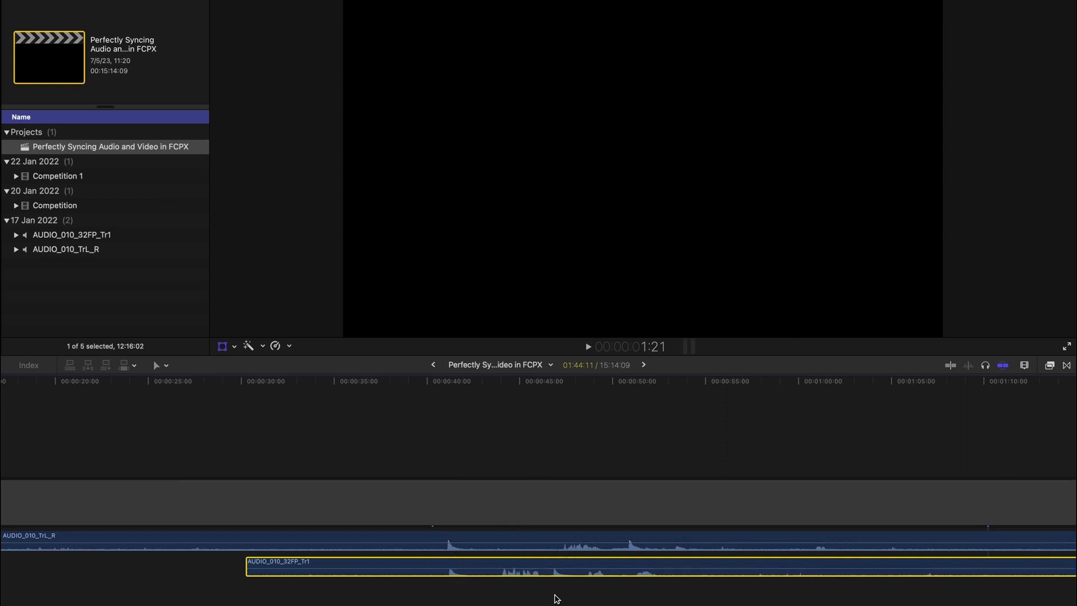
key("super+minus")
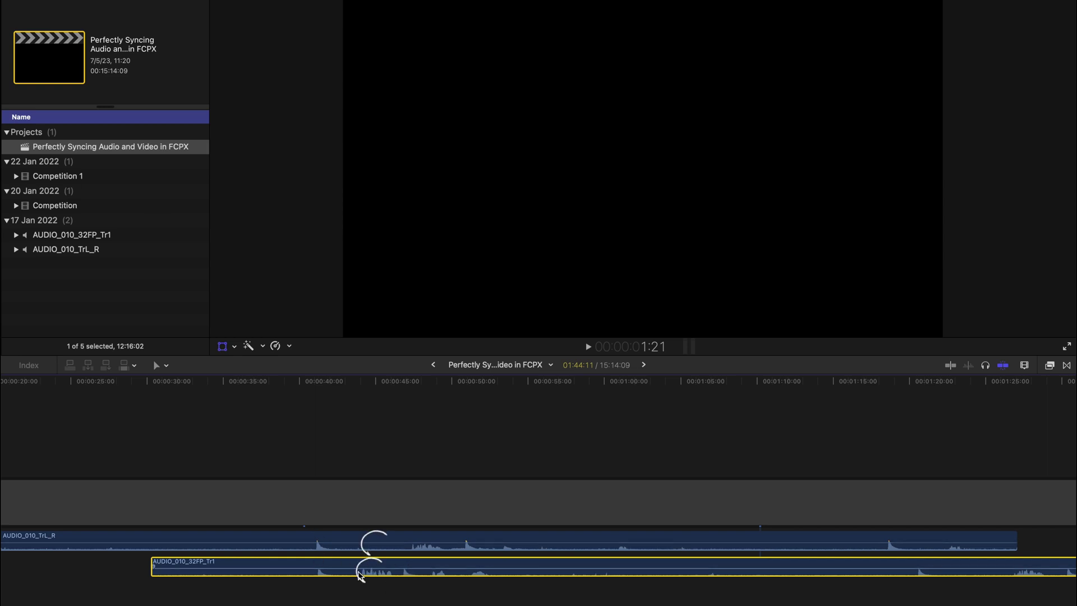
Move AUDIO_010_32FP_Tr1 back near the start of the timeline and trim about 10 seconds off its beginning
scroll(386, 584, "left", 10)
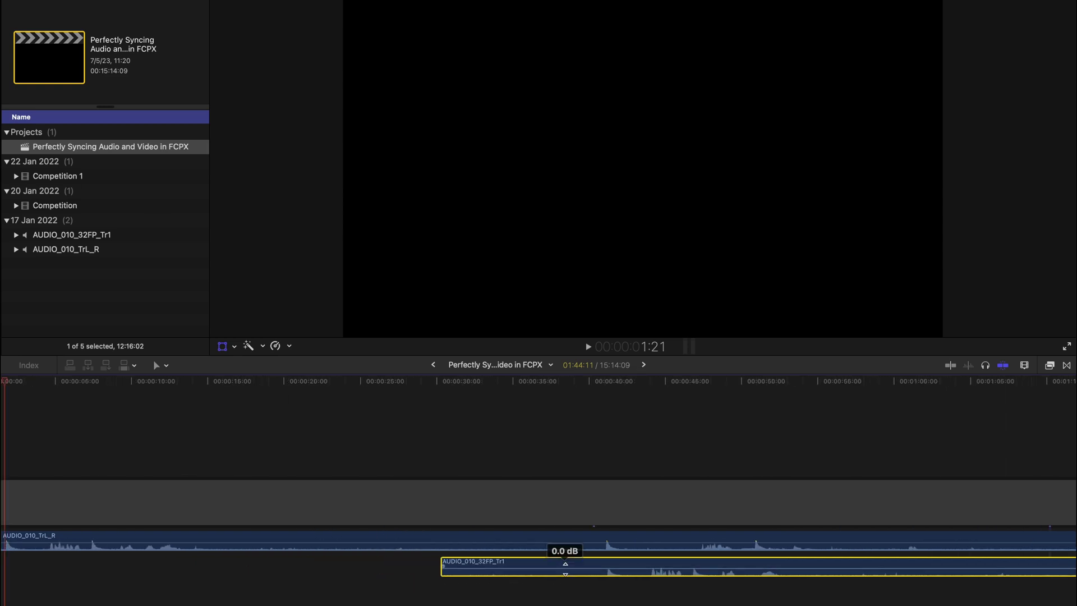
left_click_drag(567, 567, 120, 566)
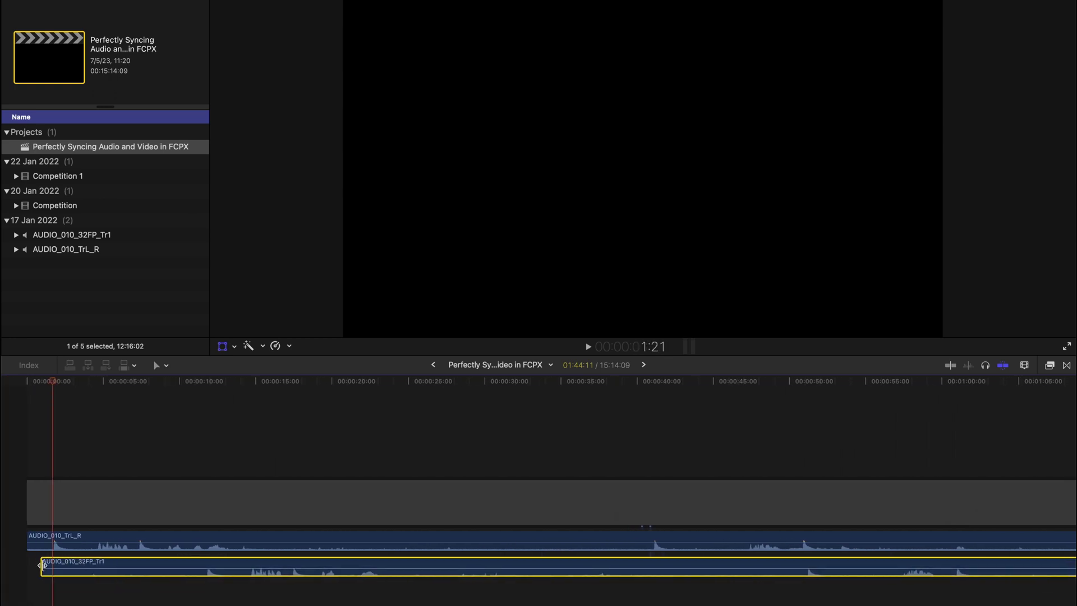
mouse_move(42, 565)
left_mouse_down()
mouse_move(221, 564)
mouse_move(45, 562)
mouse_move(62, 561)
left_mouse_up()
Shift AUDIO_010_32FP_Tr1 slightly later to roughly match its first peak with the first peak of AUDIO_010_TrL_R
key("super+equal")
key("super+equal")
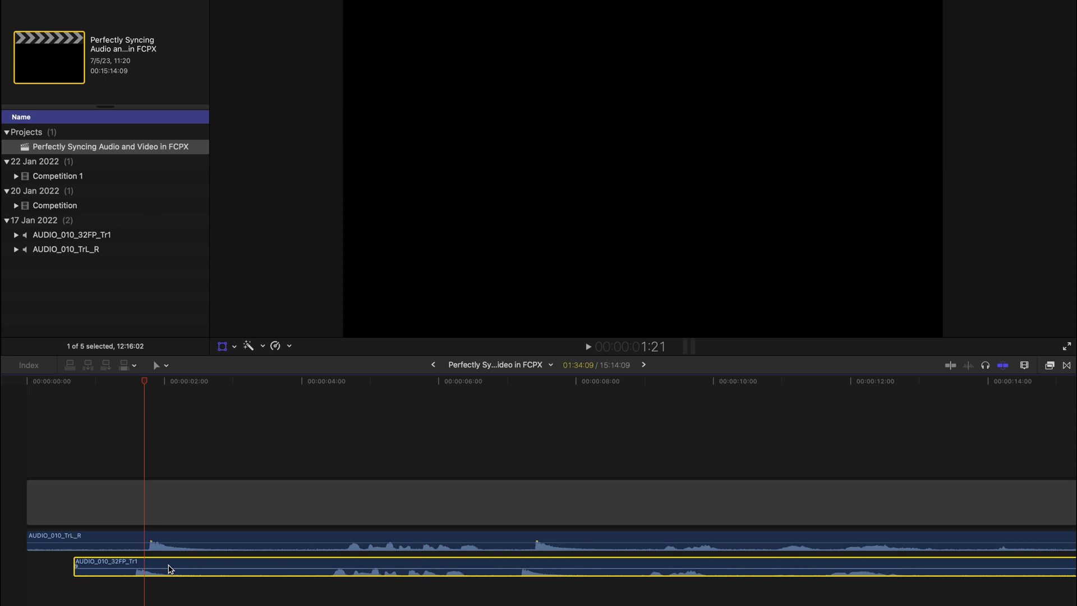
left_click_drag(170, 568, 183, 567)
key("super+equal")
key("super+equal")
key("super+equal")
key("super+equal")
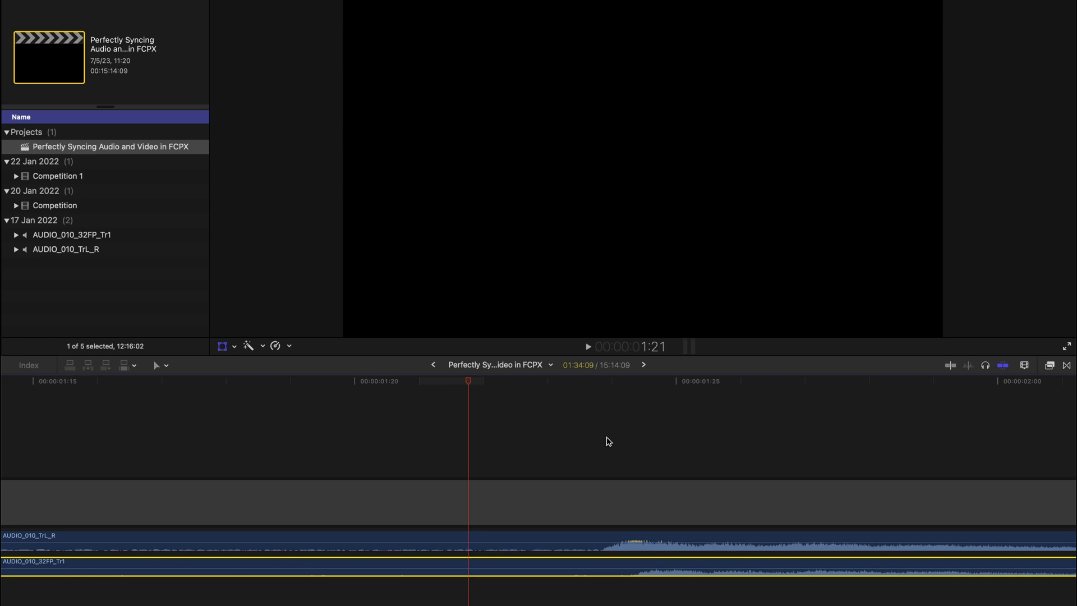
Place the playhead just before the first peak at 1:22 and magnify the waveforms with the Zoom tool
left_click(494, 443)
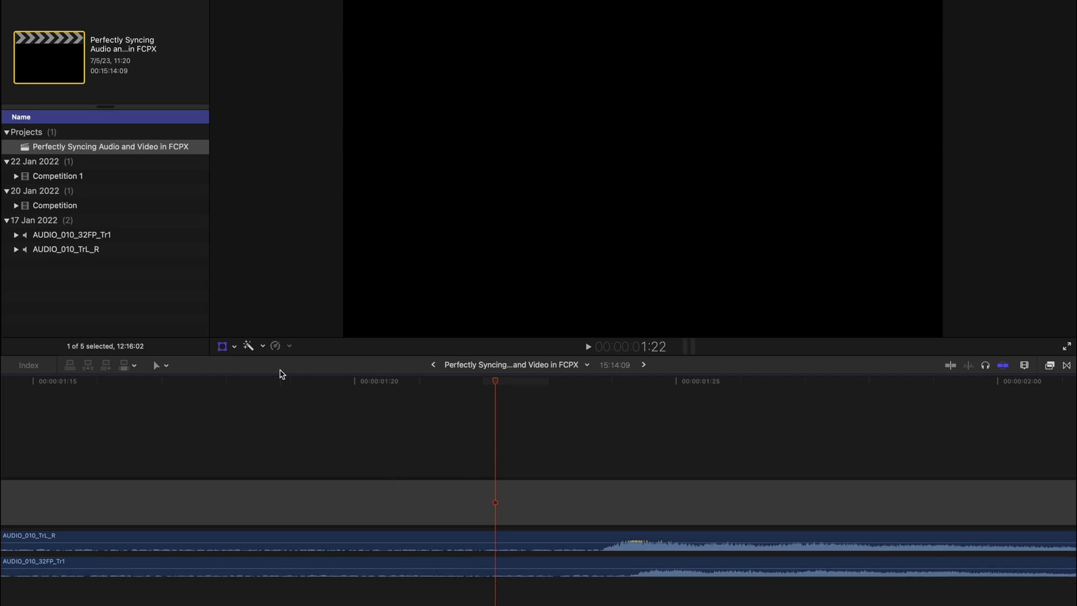
left_click(166, 366)
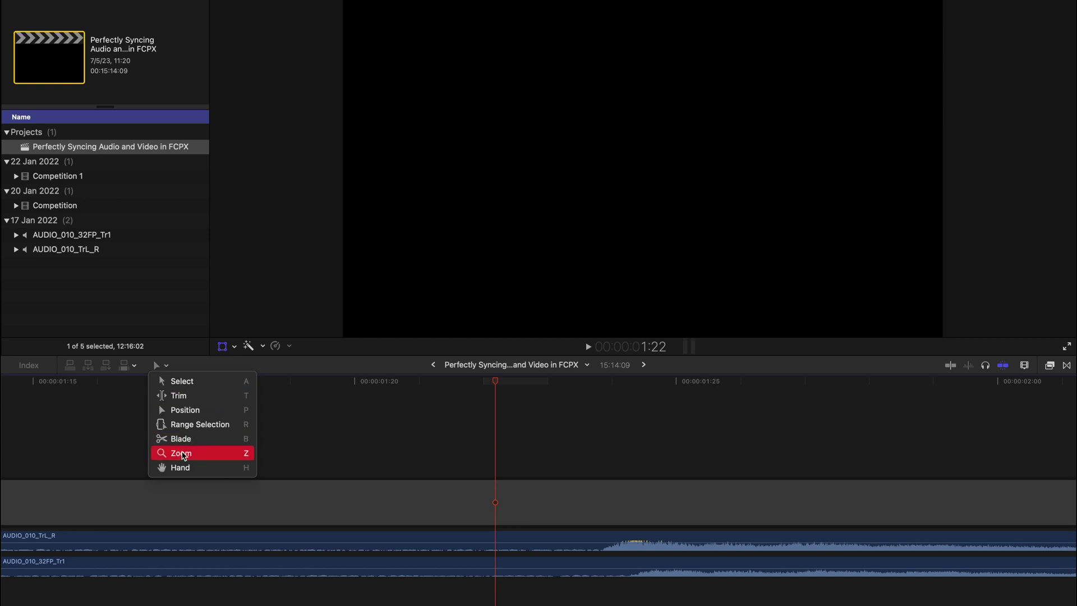
left_click(184, 453)
left_click(617, 543)
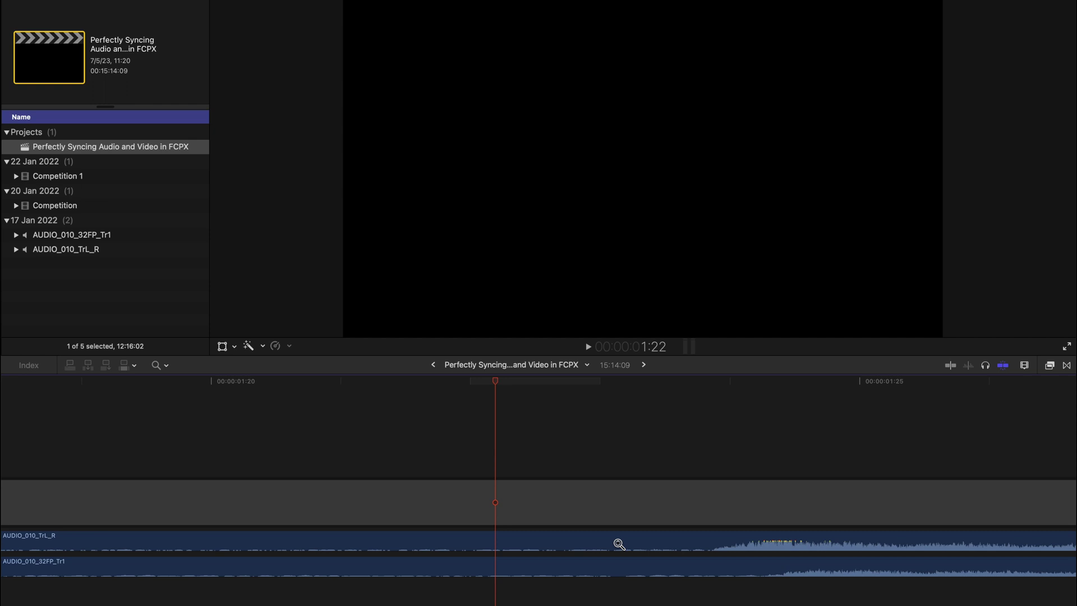
left_click(697, 543)
left_click(786, 544)
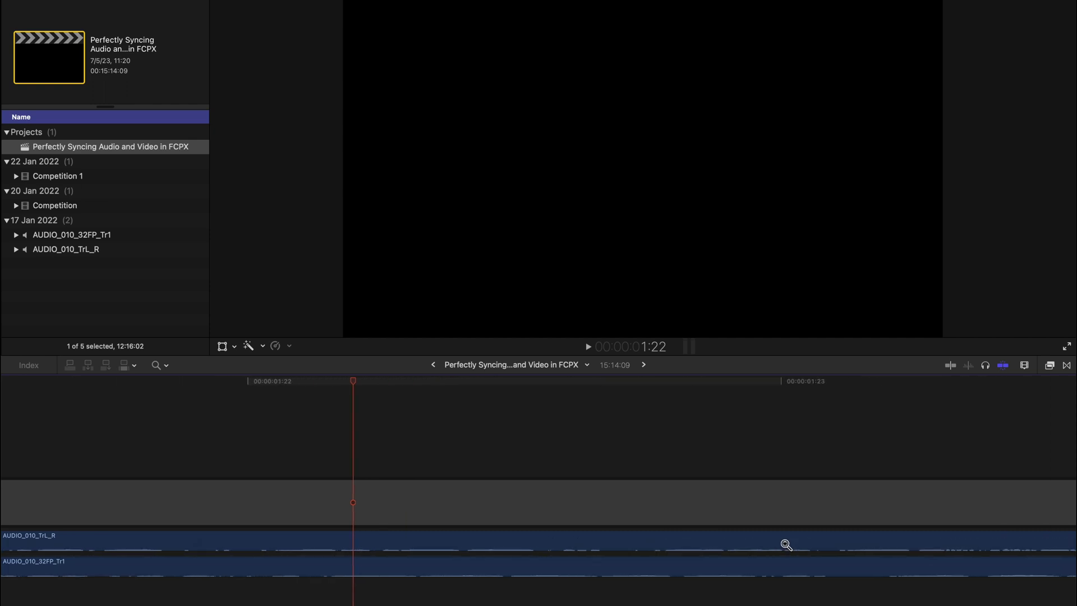
Compare the first peaks of the two audio clips at wider and closer magnifications
key("super+minus")
key("super+minus")
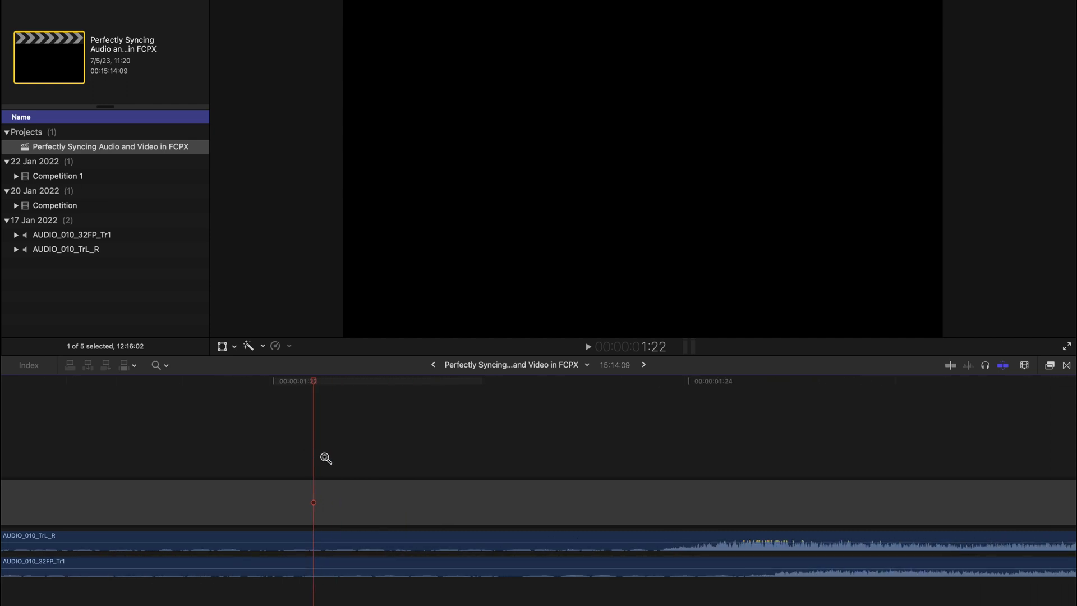
key("super")
key("super+minus")
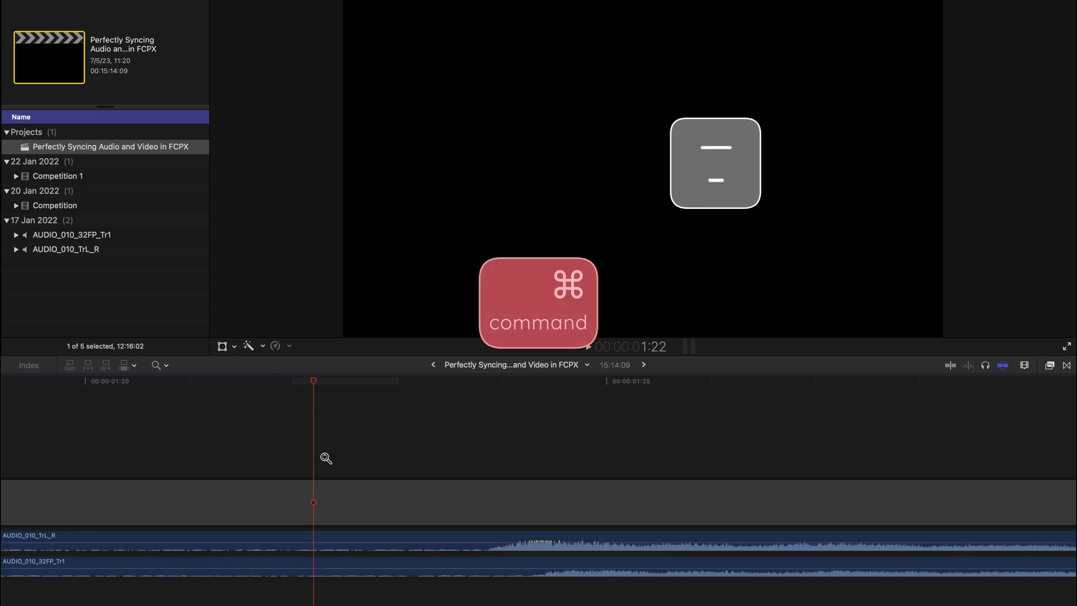
key("super+minus")
key("super+minus")
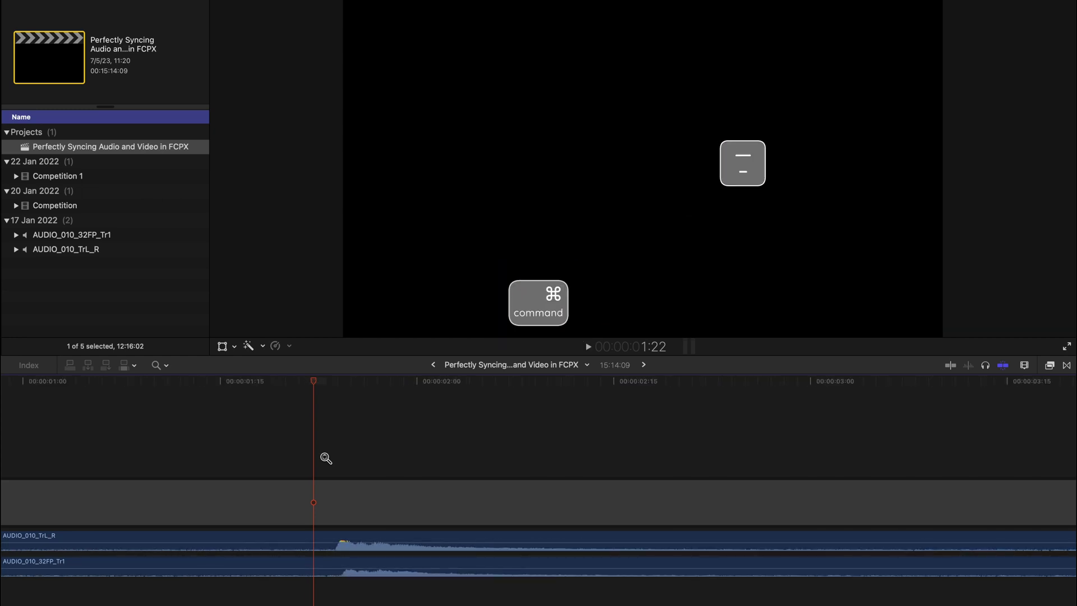
key("super+equal")
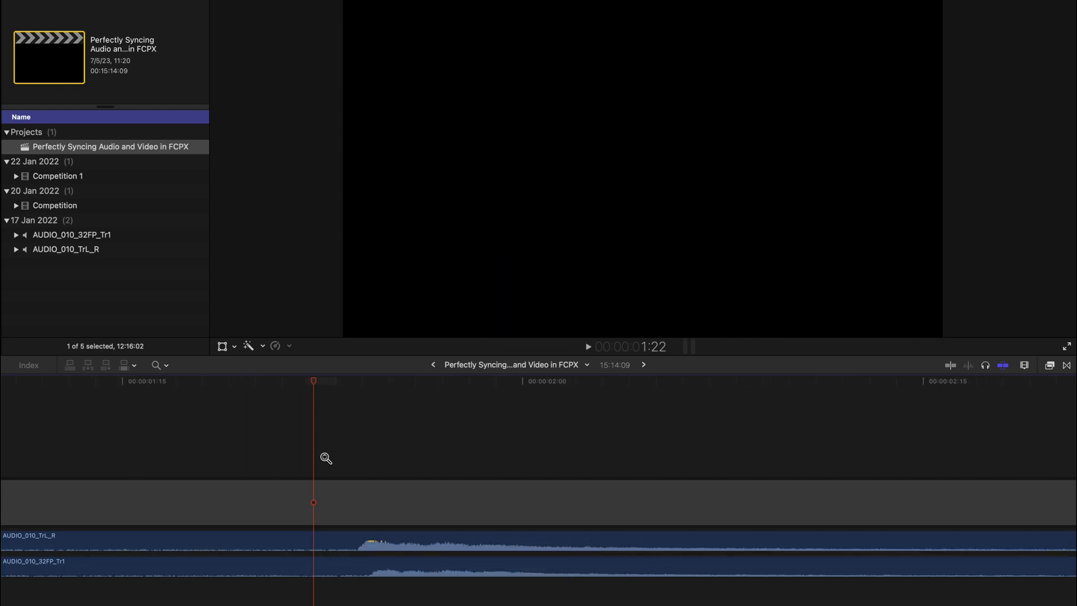
key("super+equal")
scroll(370, 465, "left", 2)
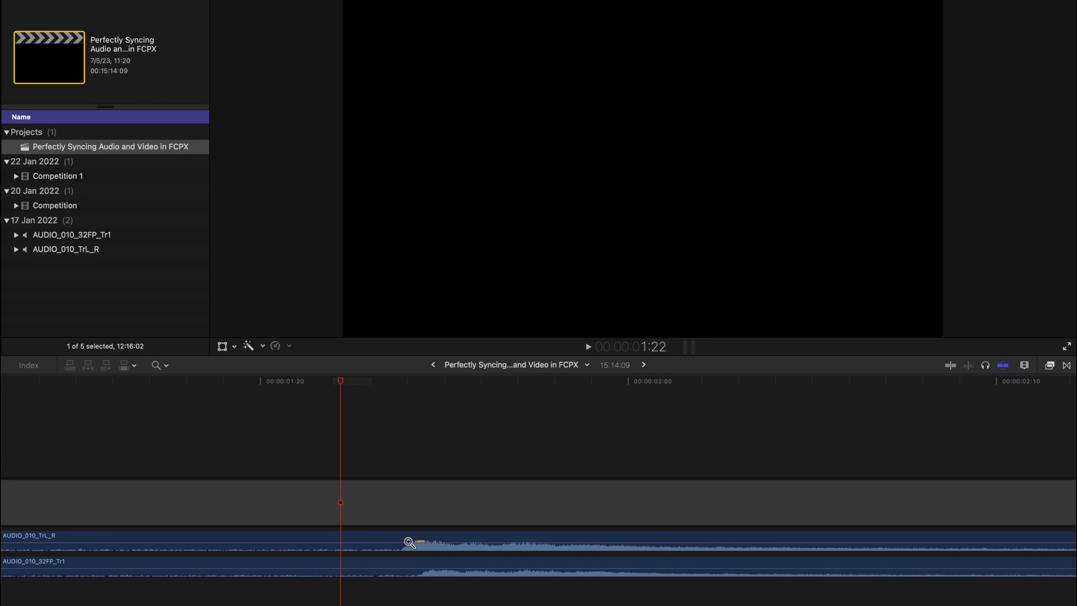
Return to the Select tool and shift AUDIO_010_32FP_Tr1 slightly earlier to match AUDIO_010_TrL_R's first peak, with the playhead at 1:23
left_click(159, 365)
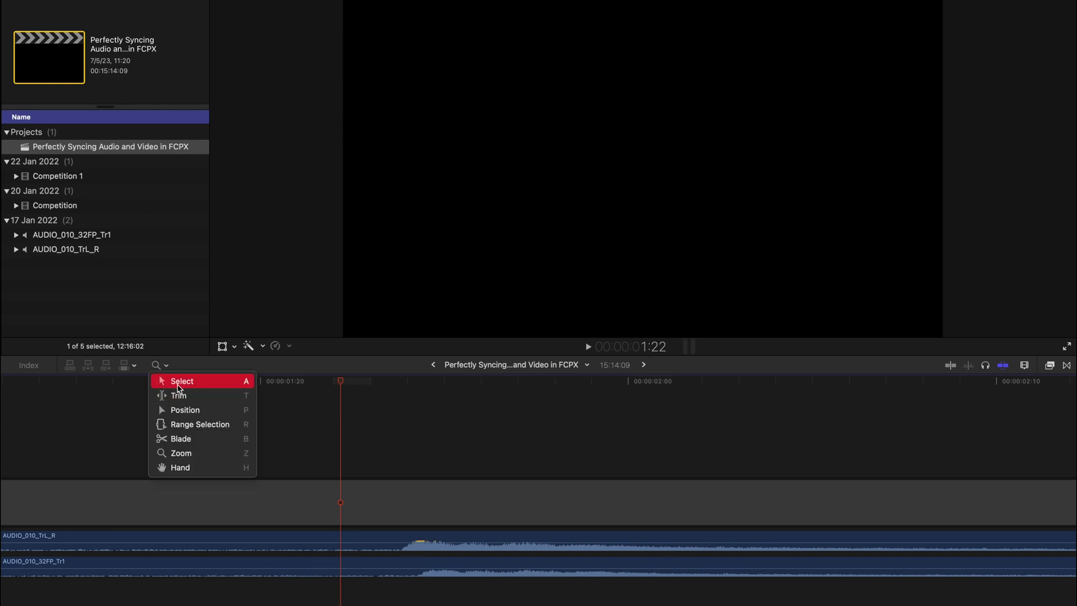
key("a")
left_click(357, 429)
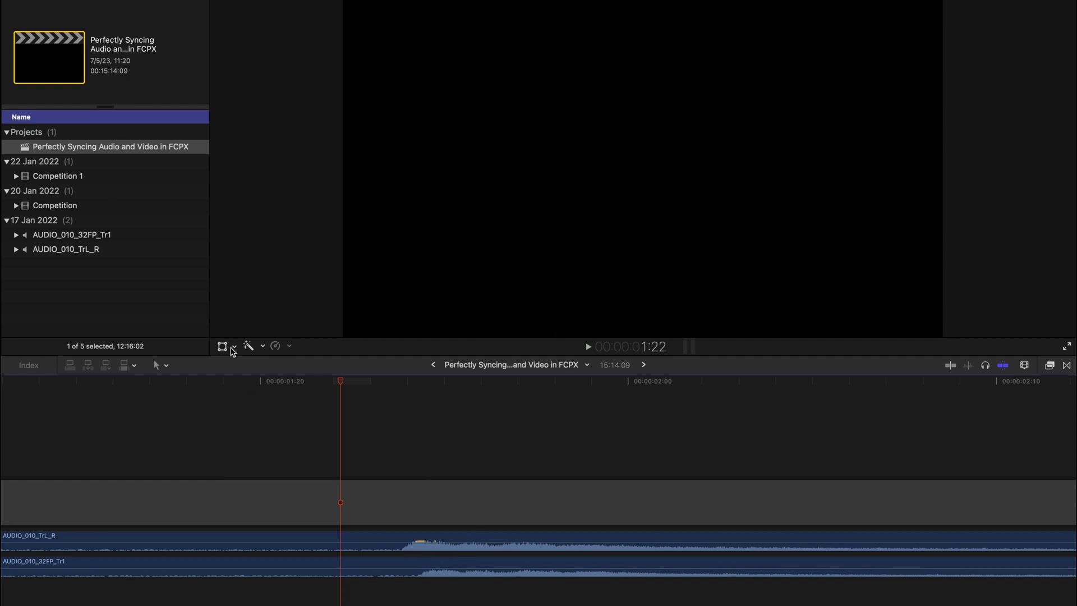
left_click(157, 367)
left_click(368, 405)
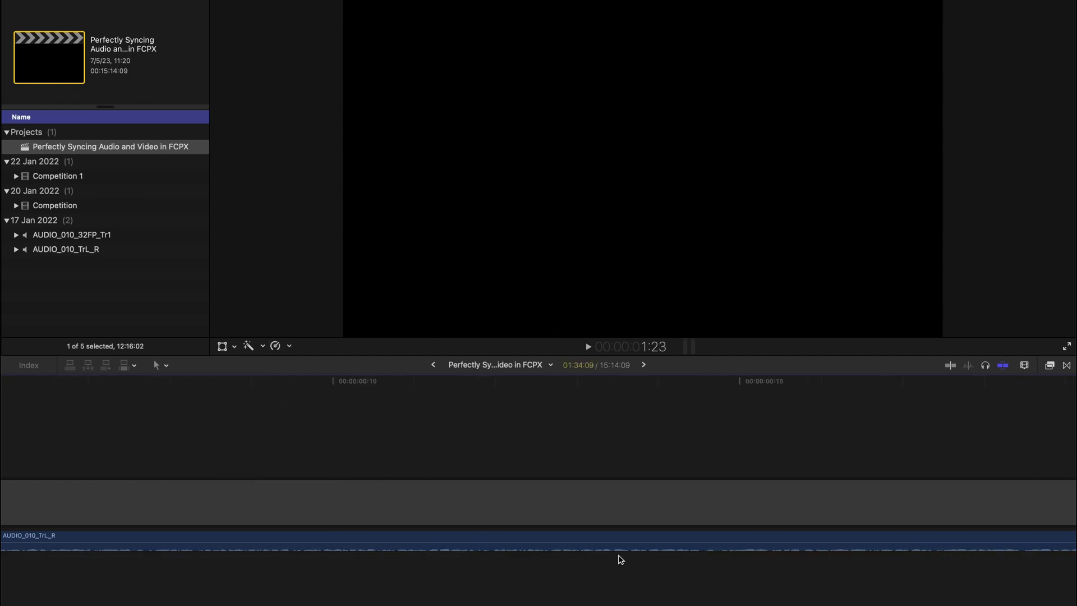
scroll(620, 559, "right", 10)
scroll(621, 563, "left", 1)
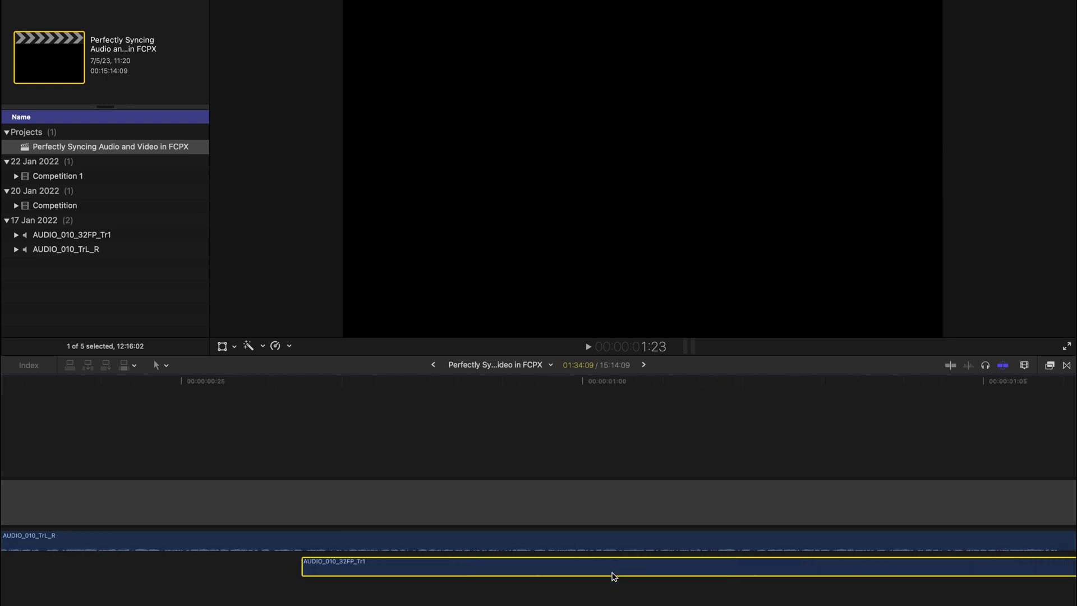
Check the waveform alignment further along both clips and place the playhead at the second peak, at 7:12
key("super+minus")
scroll(614, 577, "right", 15)
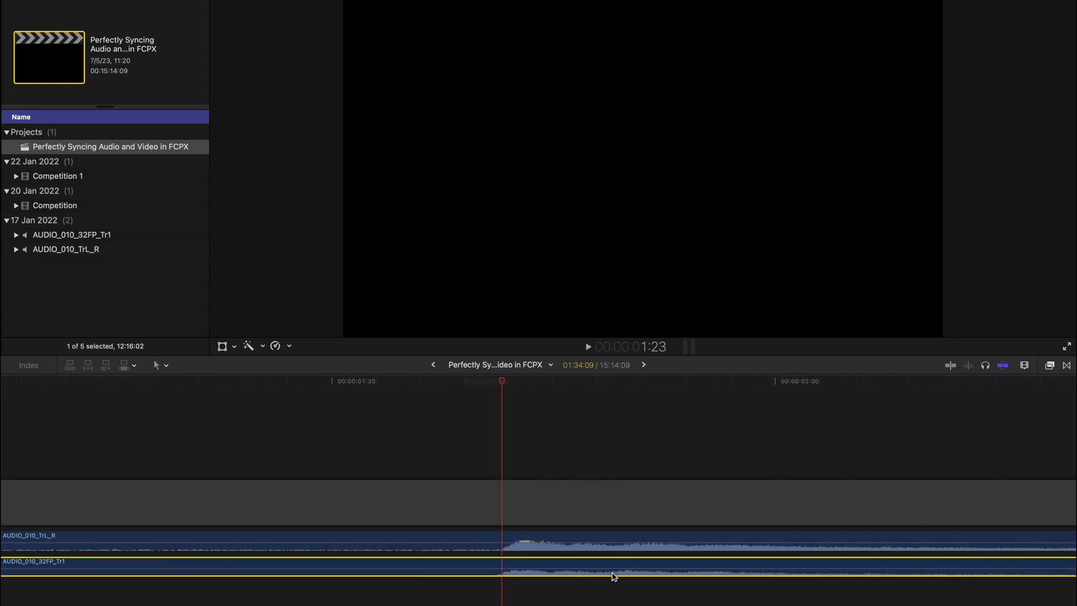
scroll(612, 573, "right", 15)
key("super+minus")
key("super+minus")
key("super+minus")
key("super+minus")
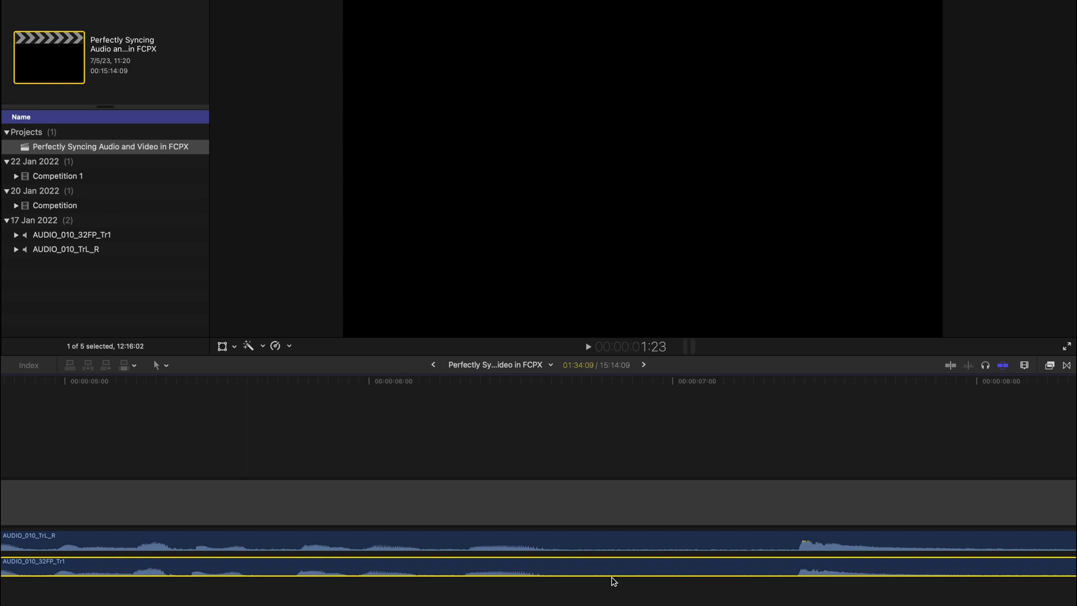
left_click(250, 426)
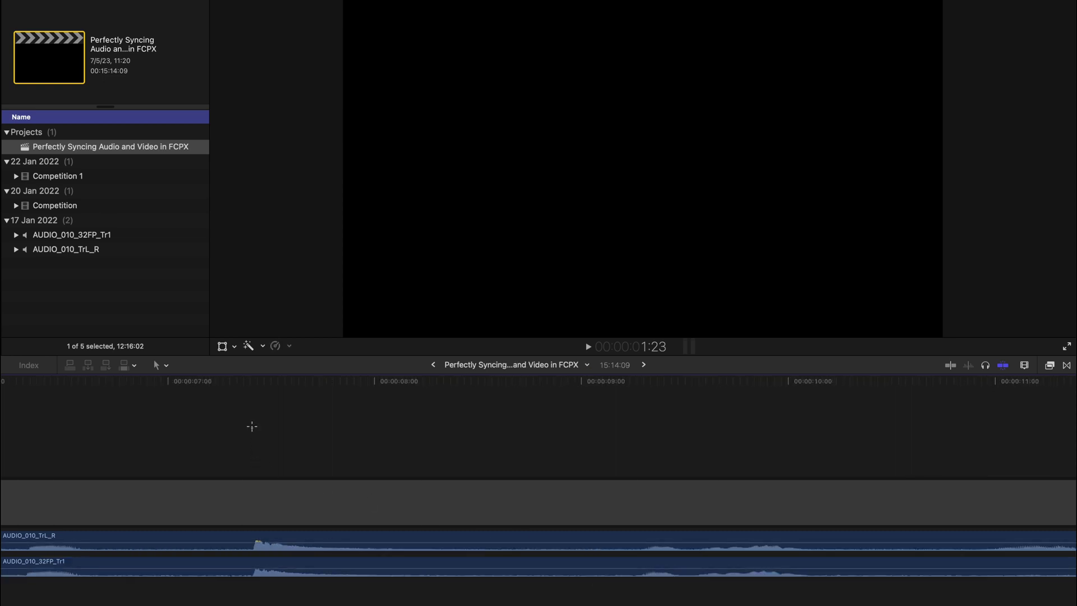
Fine-tune the position of AUDIO_010_32FP_Tr1 against AUDIO_010_TrL_R at the start of the second peak
scroll(255, 490, "up", 6)
scroll(255, 490, "up", 2)
left_click(256, 489)
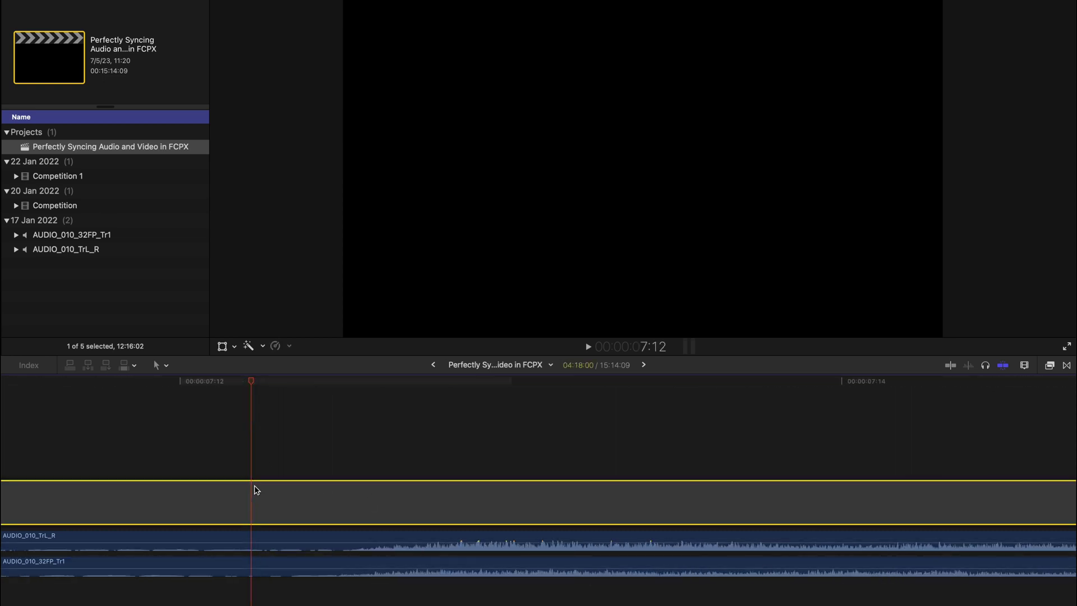
left_click(357, 563)
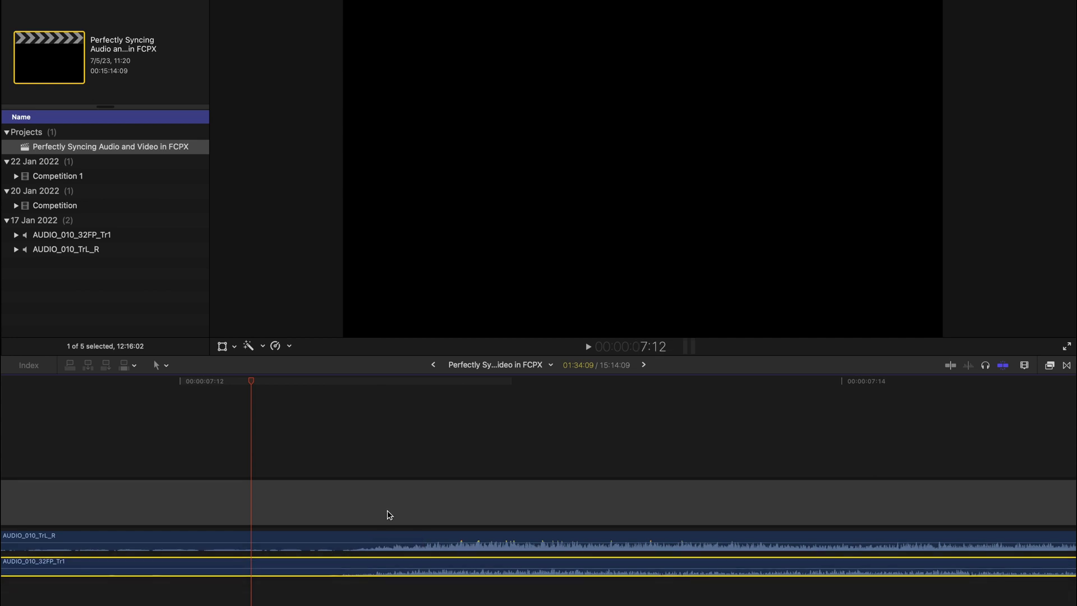
left_click(365, 427)
Play both clips across the second peak from about 7:08 to listen for an offset
key("shift+z")
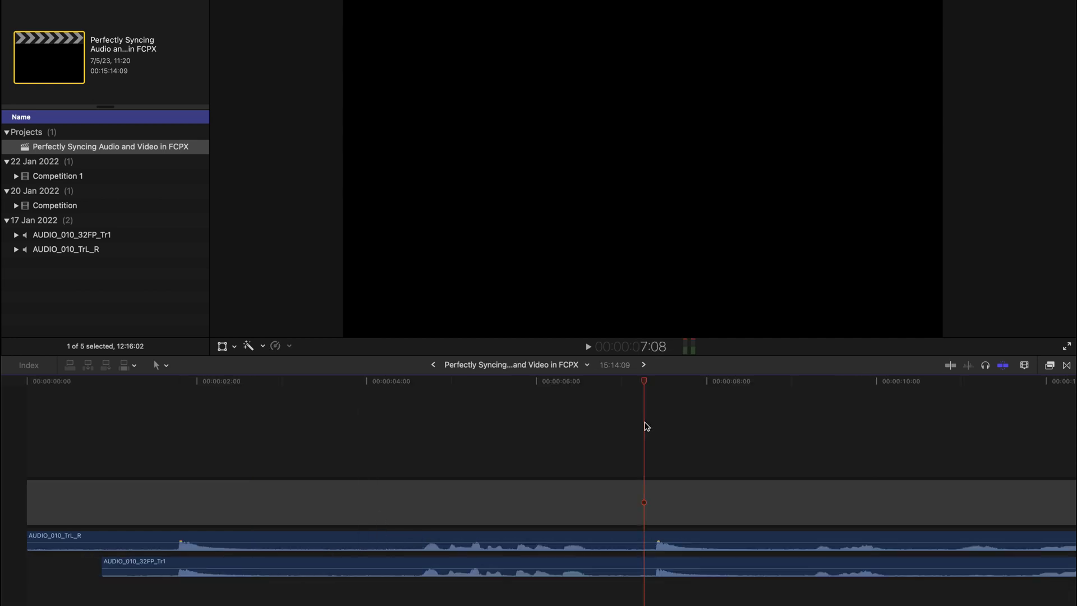
key("space")
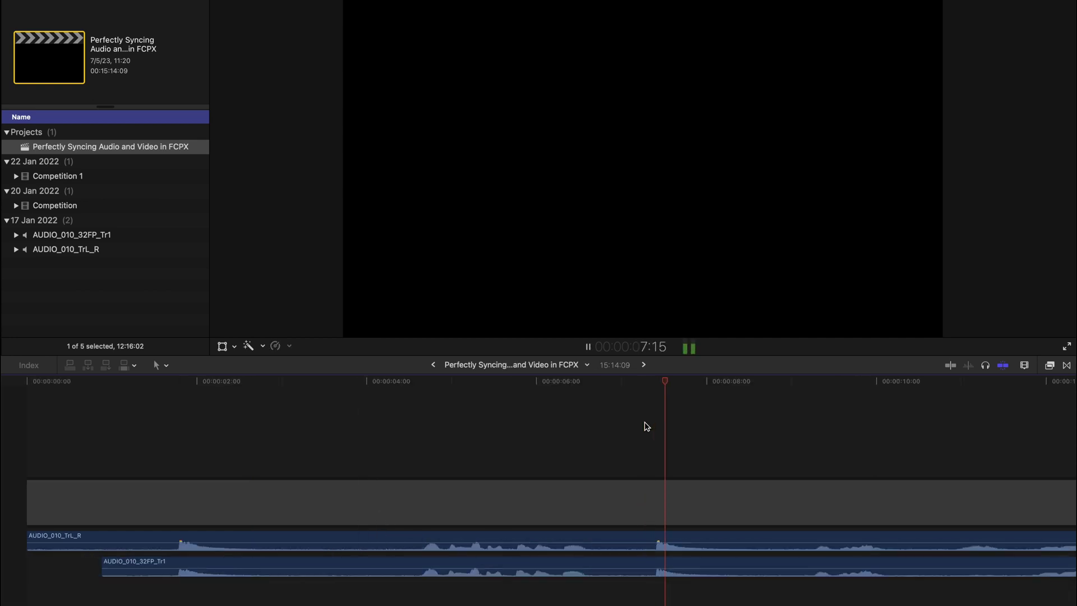
left_click(645, 426)
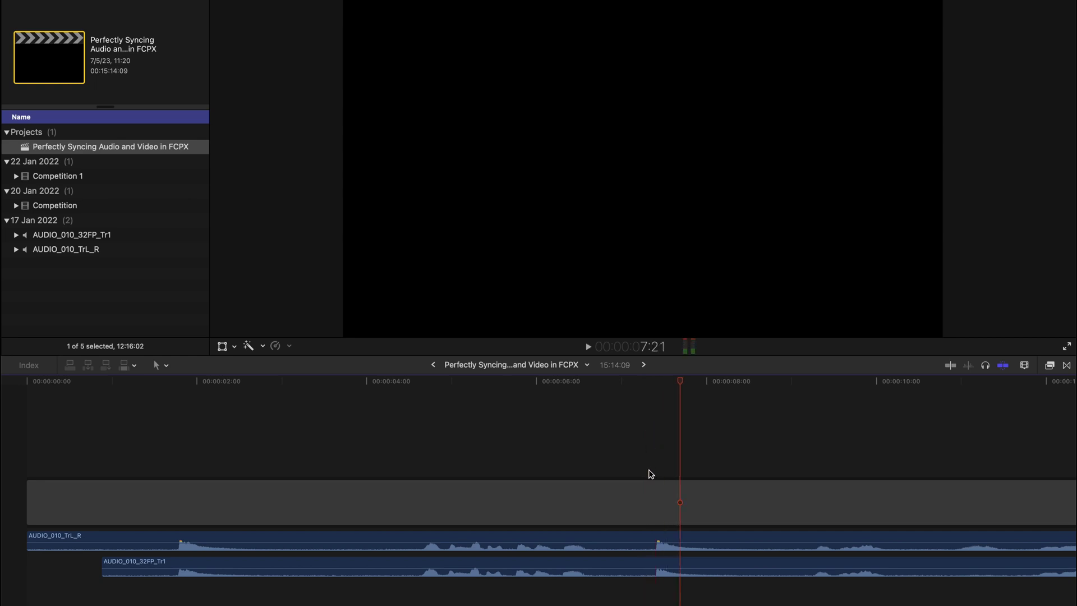
Nudge AUDIO_010_32FP_Tr1 slightly later so the onset of its second peak lines up with AUDIO_010_TrL_R
key("super+equal")
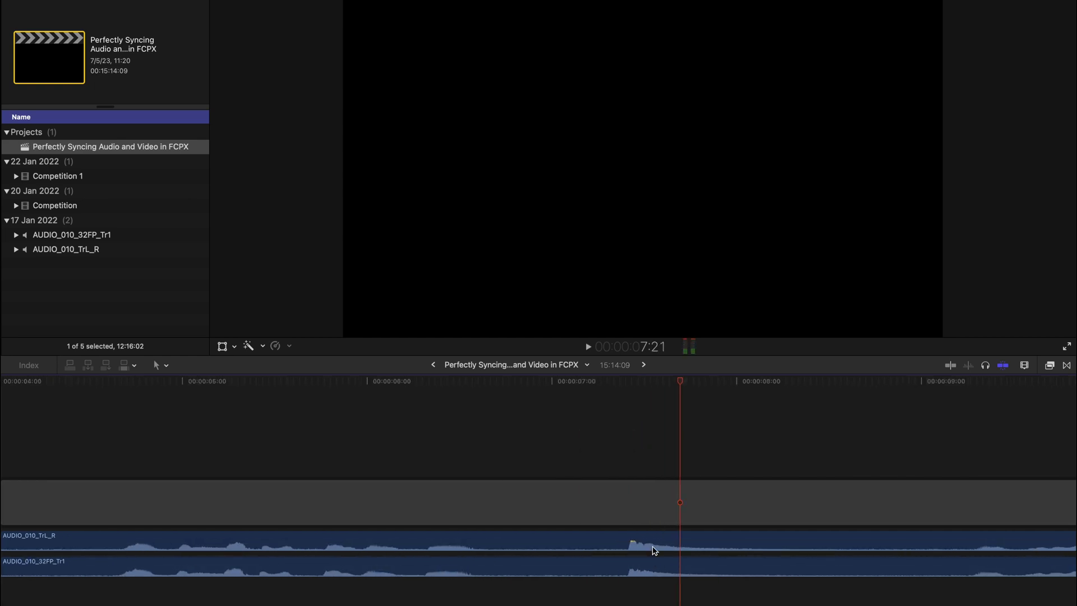
key("super+equal")
key("super+equal")
key("super+equal")
key("super+equal")
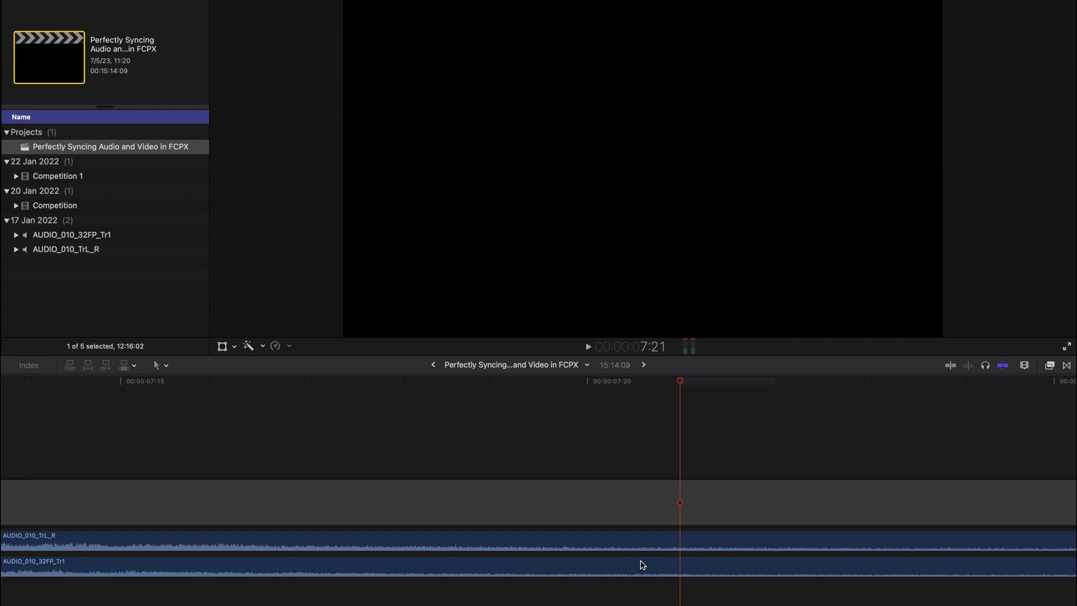
key("super+minus")
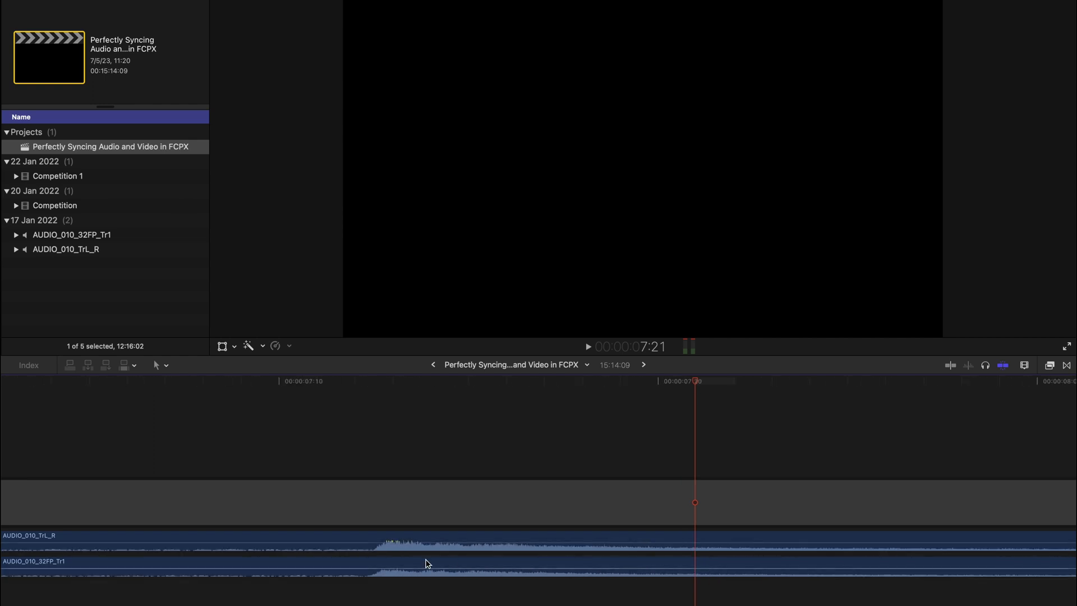
left_click_drag(377, 562, 382, 565)
left_click(329, 454)
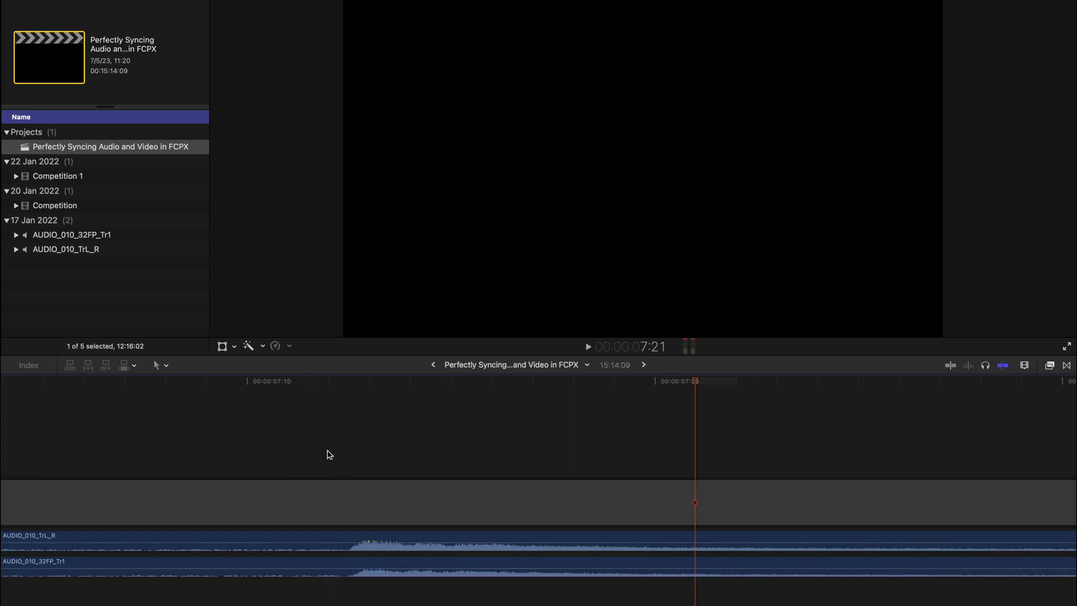
Replay the second peak from about 7:11 and compare the two waveforms over nearly the first minute
left_click(327, 454)
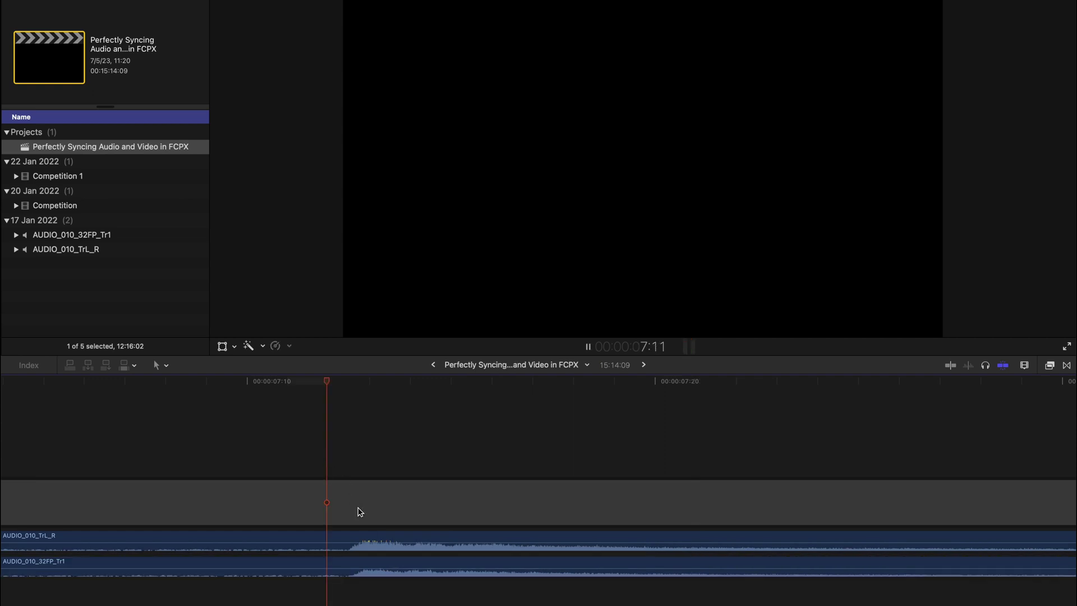
key("space")
left_click(336, 462)
key("space")
key("space")
key("super+minus")
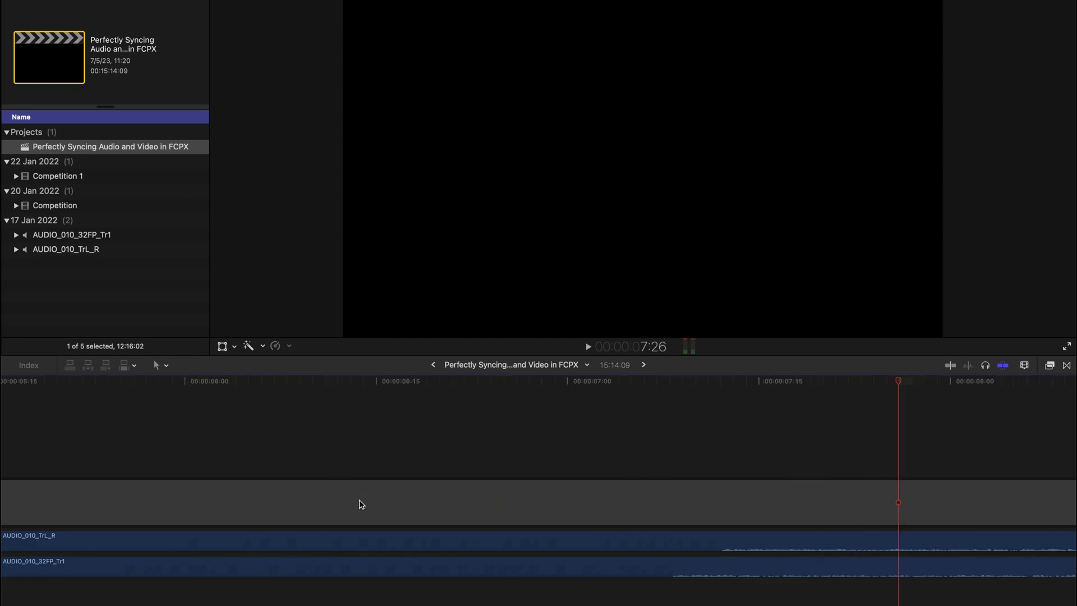
key("super+minus")
key("super+minus")
key("super+minus")
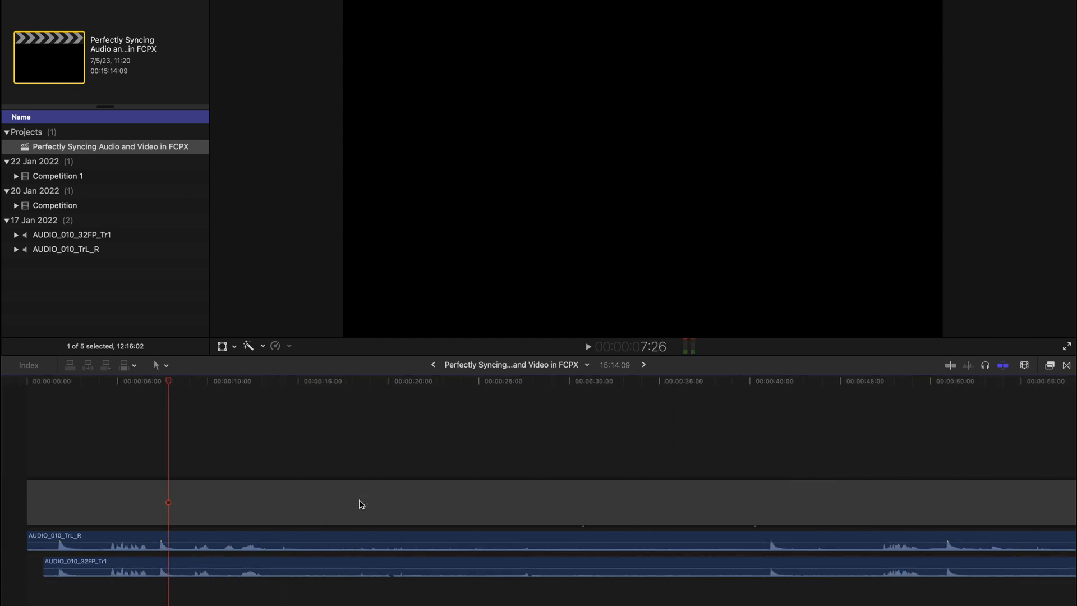
Compare the later waveform peaks of both audio clips and play the peak near their end from about 1:17
scroll(500, 462, "right", 3)
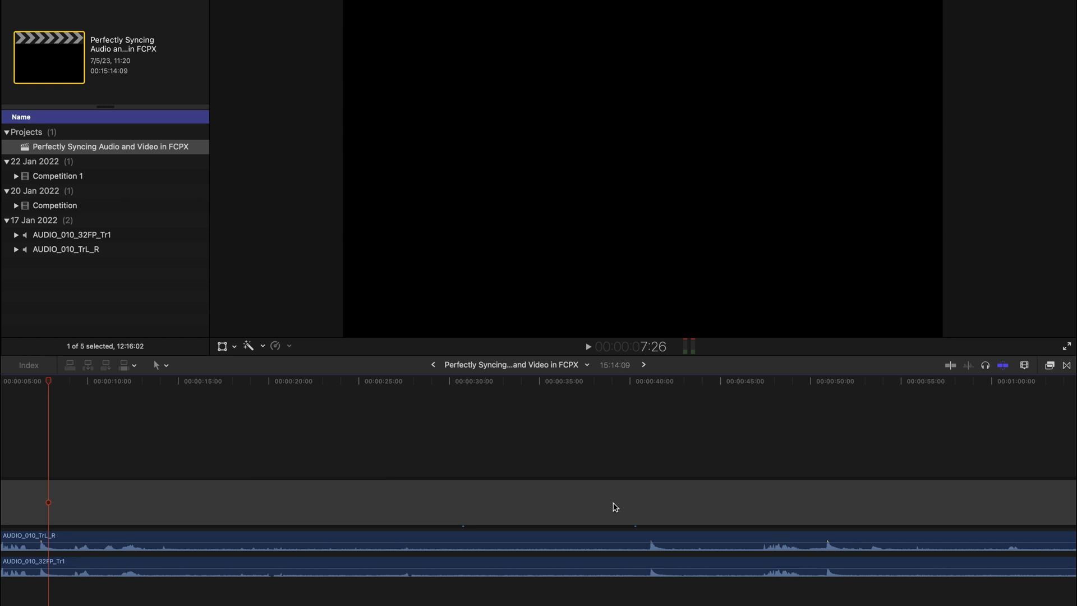
key("super+equal")
key("super+equal")
scroll(613, 502, "right", 5)
scroll(624, 503, "down", 5)
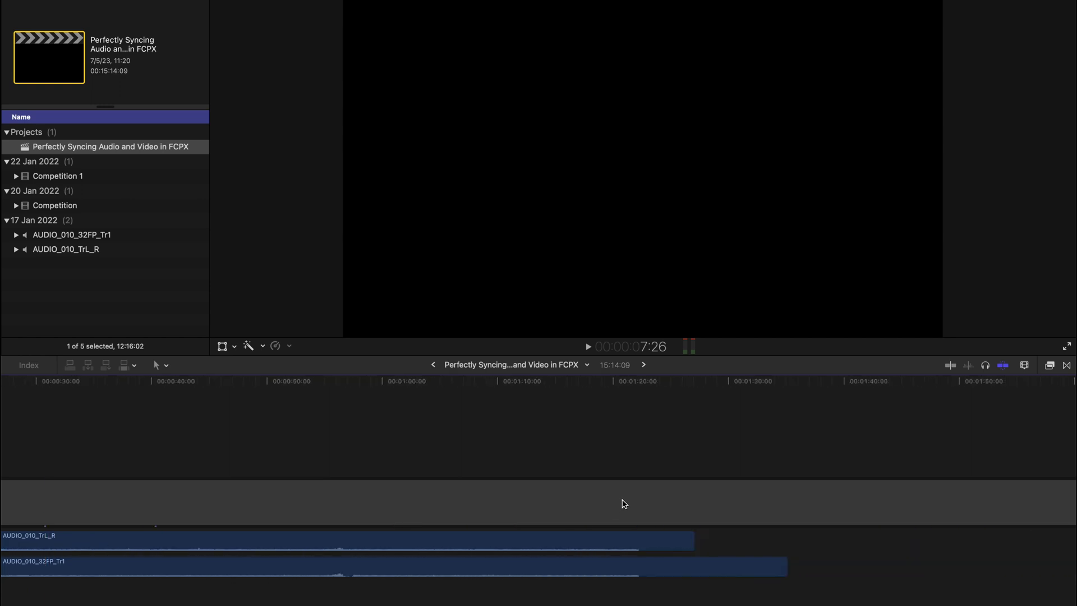
key("space")
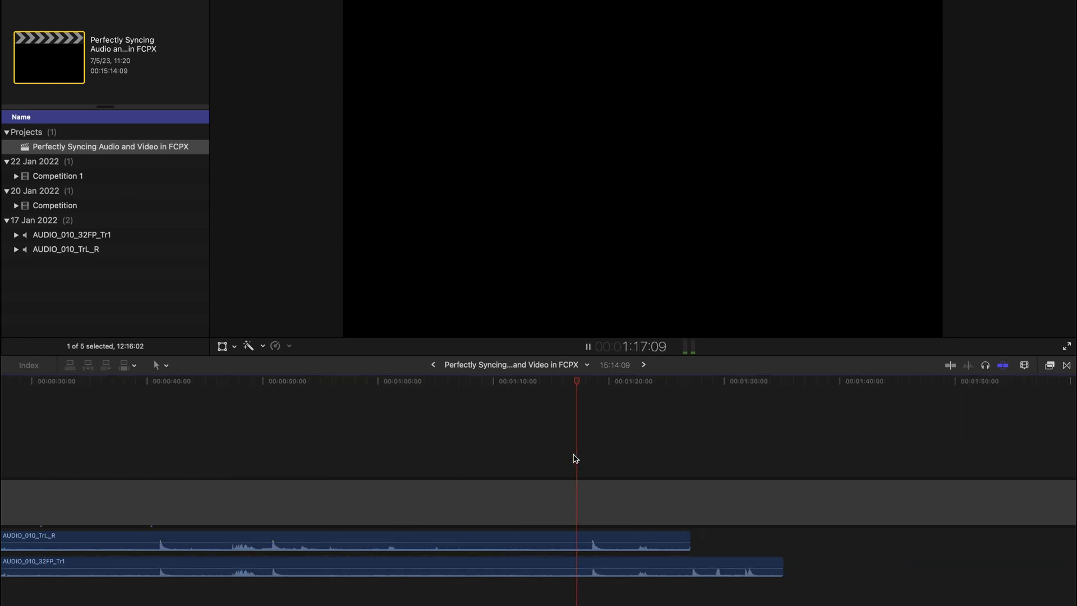
key("space")
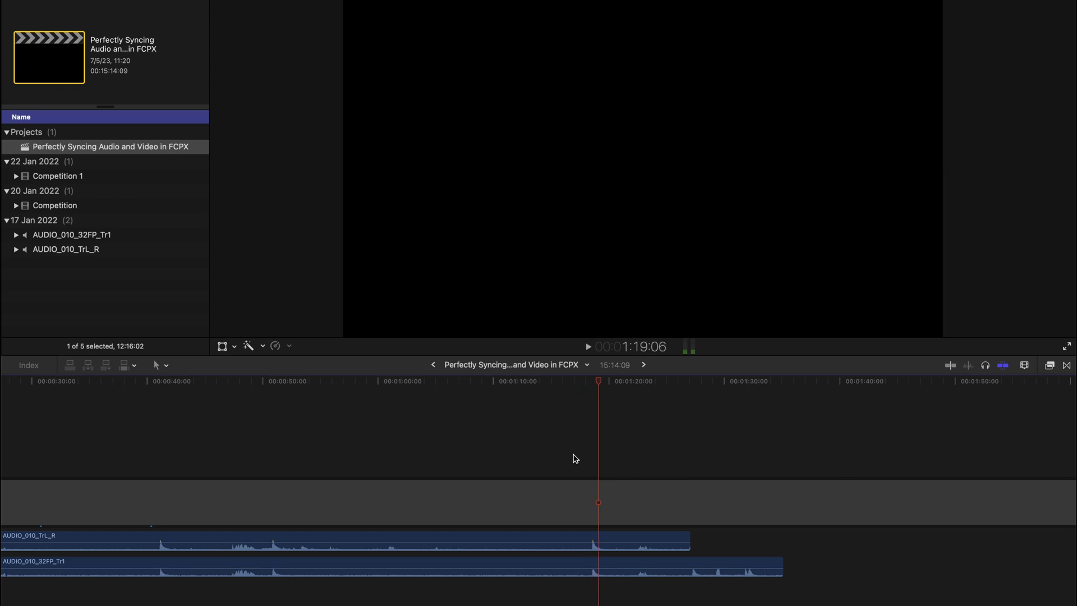
scroll(565, 582, "down", 2)
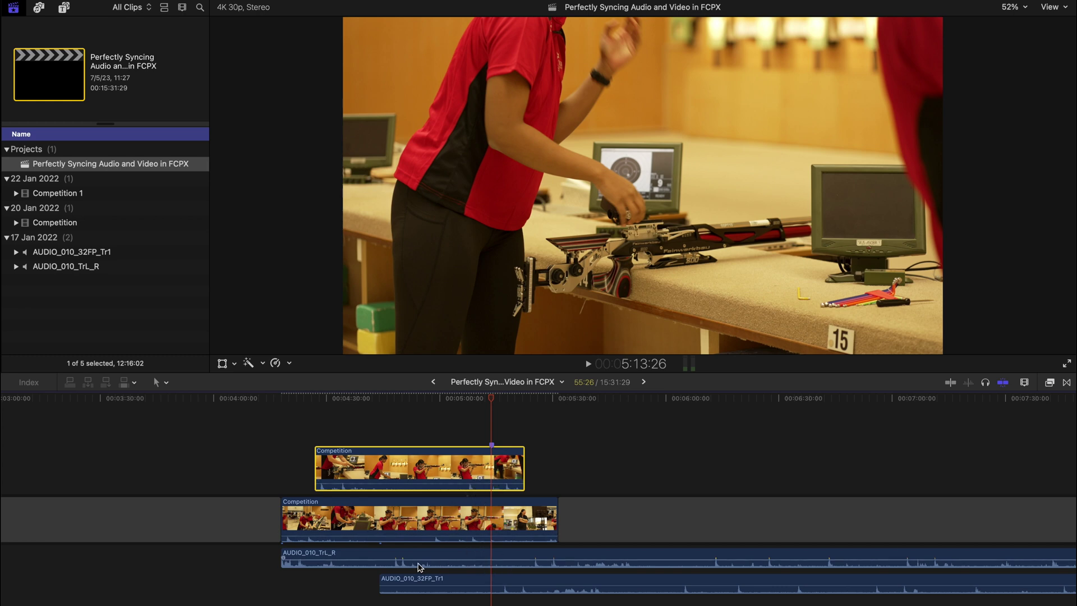
Disable both Competition video clips on the timeline and re-enable them
left_click(482, 563)
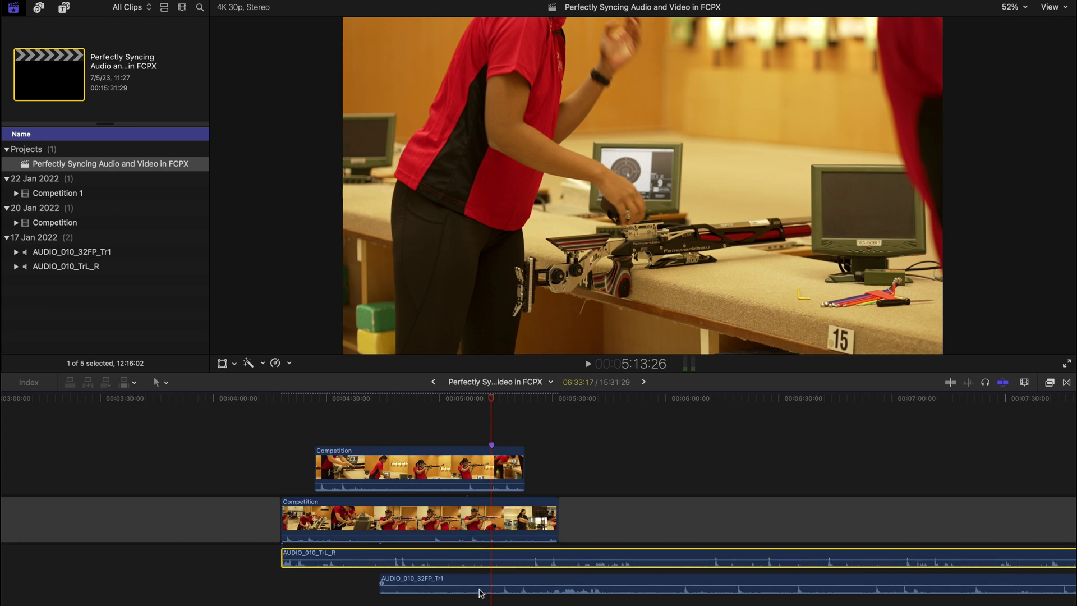
left_click(469, 510)
key("v")
left_click(462, 468)
key("v")
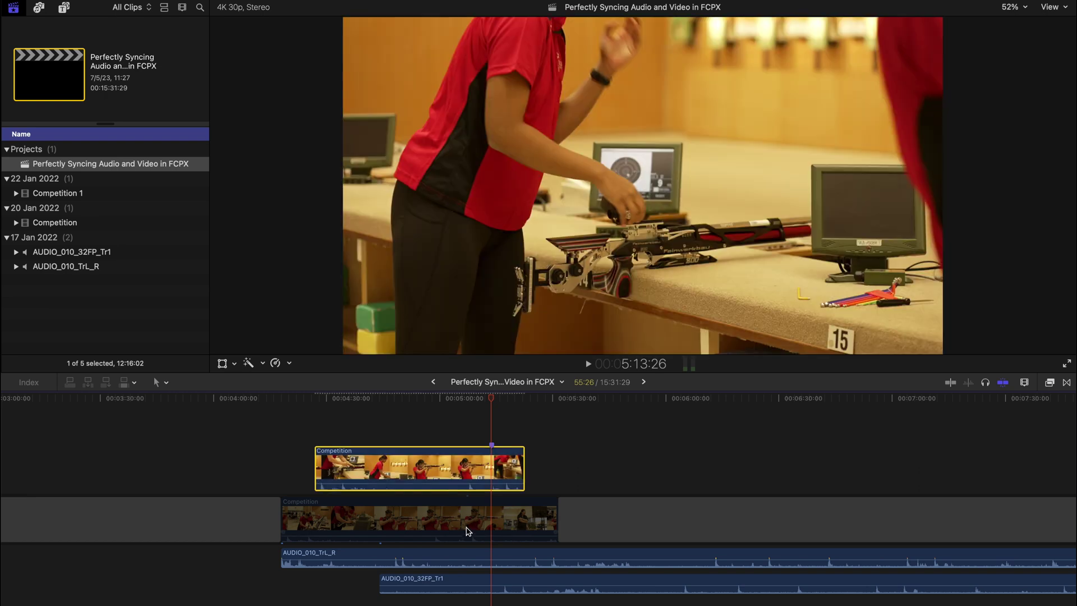
left_click(467, 533)
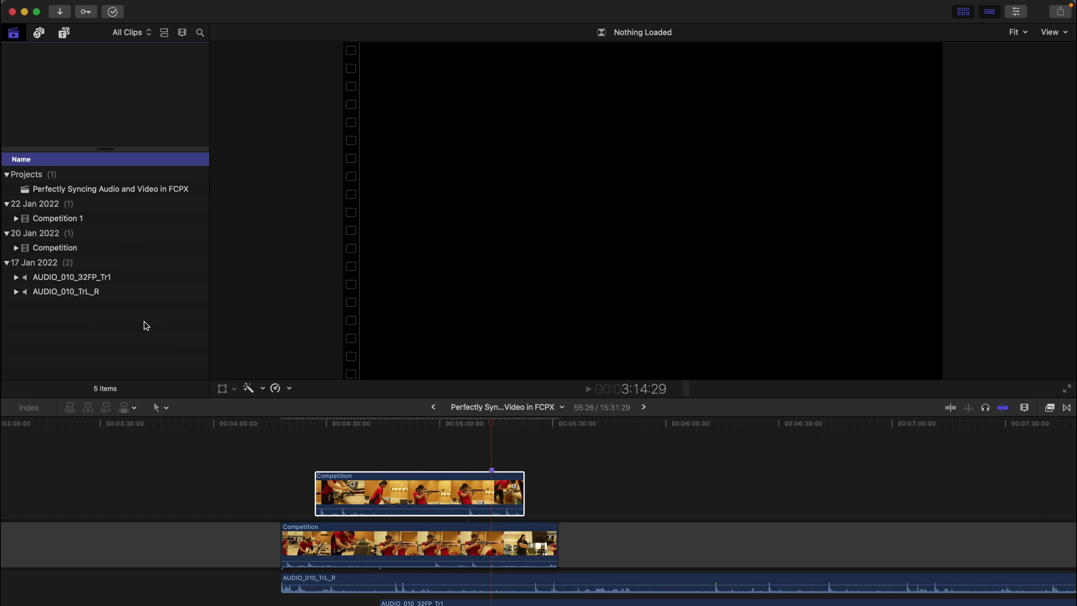
Synchronize AUDIO_010_32FP_Tr1 and AUDIO_010_TrL_R by audio into a new synchronized clip named synchro
left_click_drag(106, 368, 101, 283)
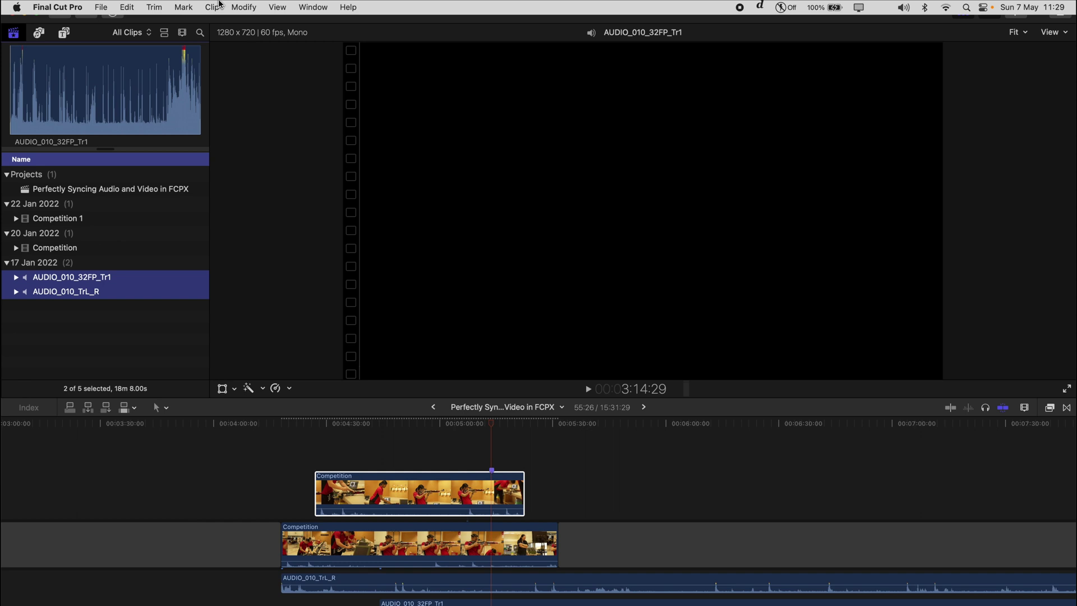
left_click(214, 7)
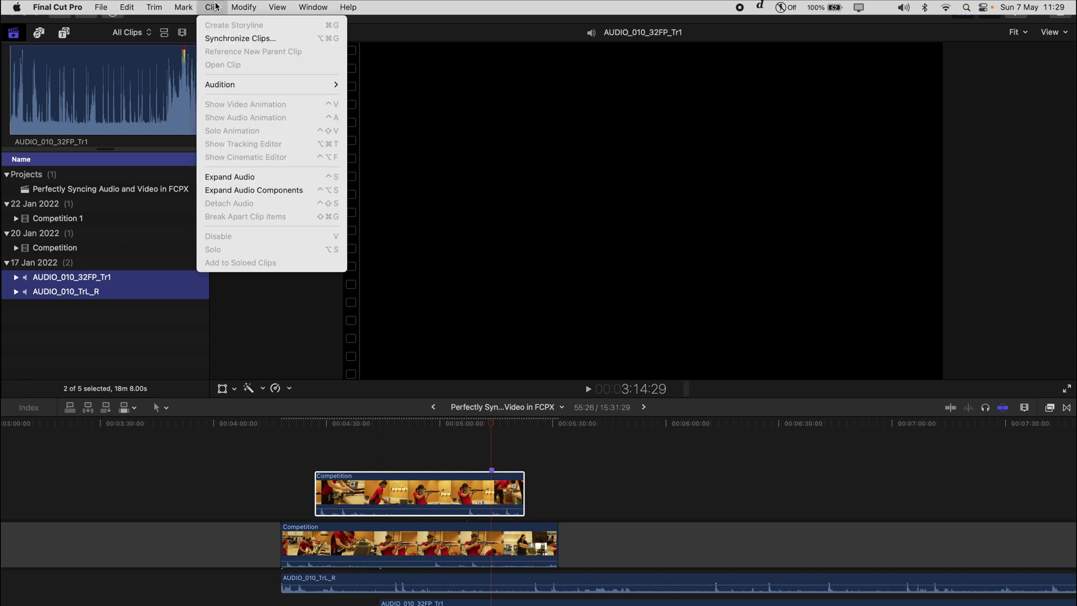
left_click(230, 44)
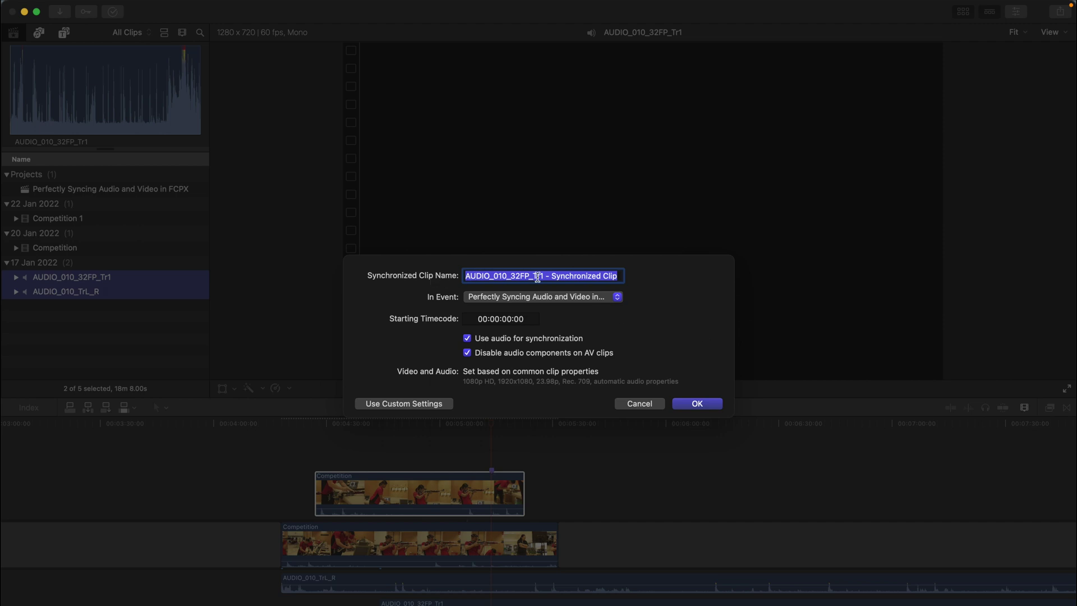
type("synchro")
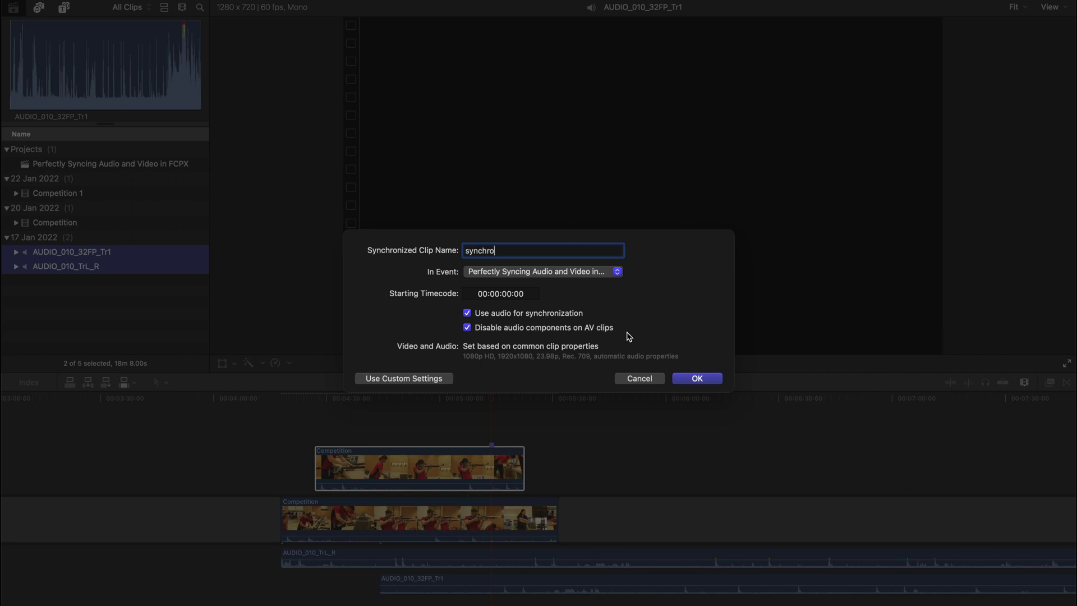
left_click(696, 379)
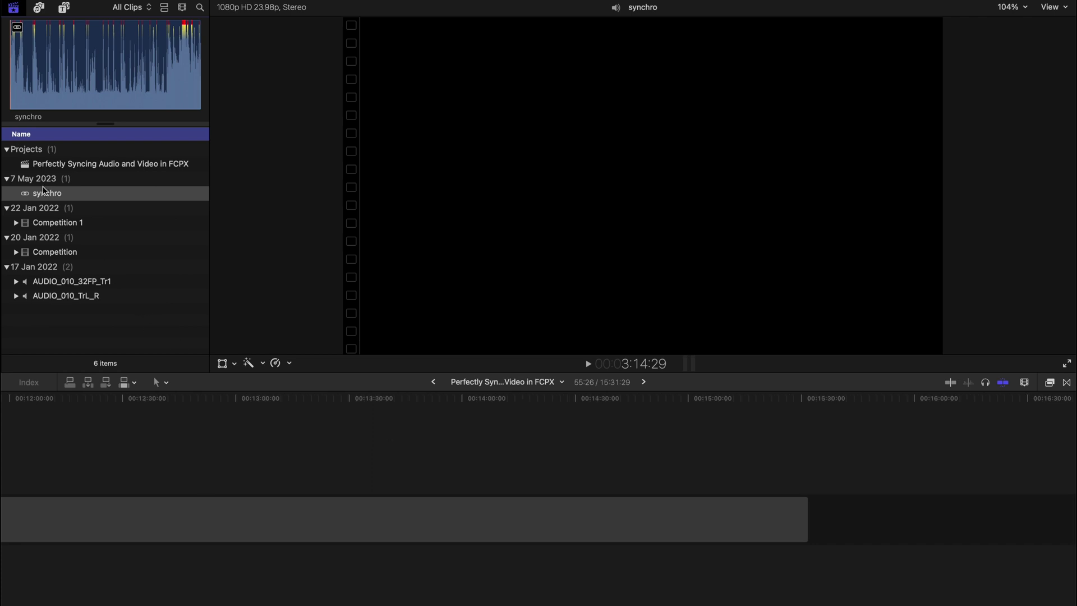
Connect the synchro clip below the primary storyline and play it from about 16:09
left_click_drag(45, 191, 132, 577)
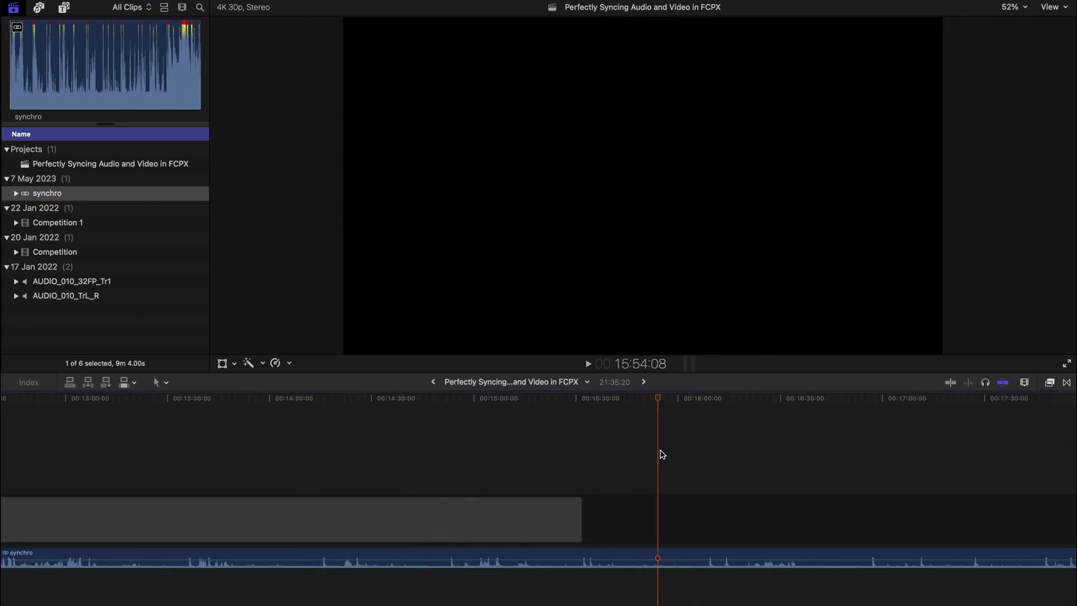
scroll(662, 454, "right", 5)
left_click(574, 399)
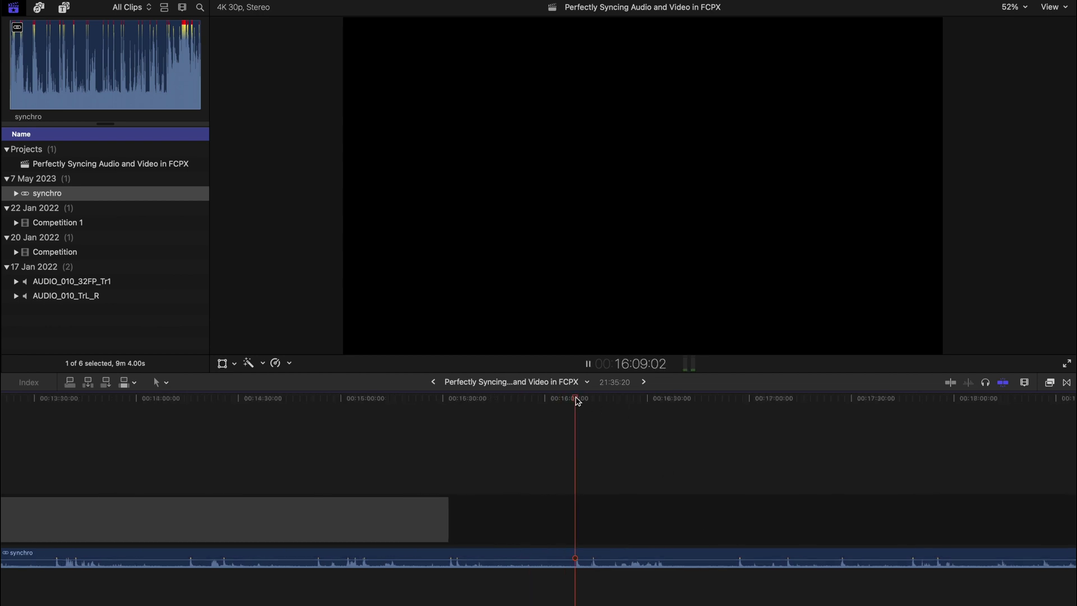
key("space")
key("space")
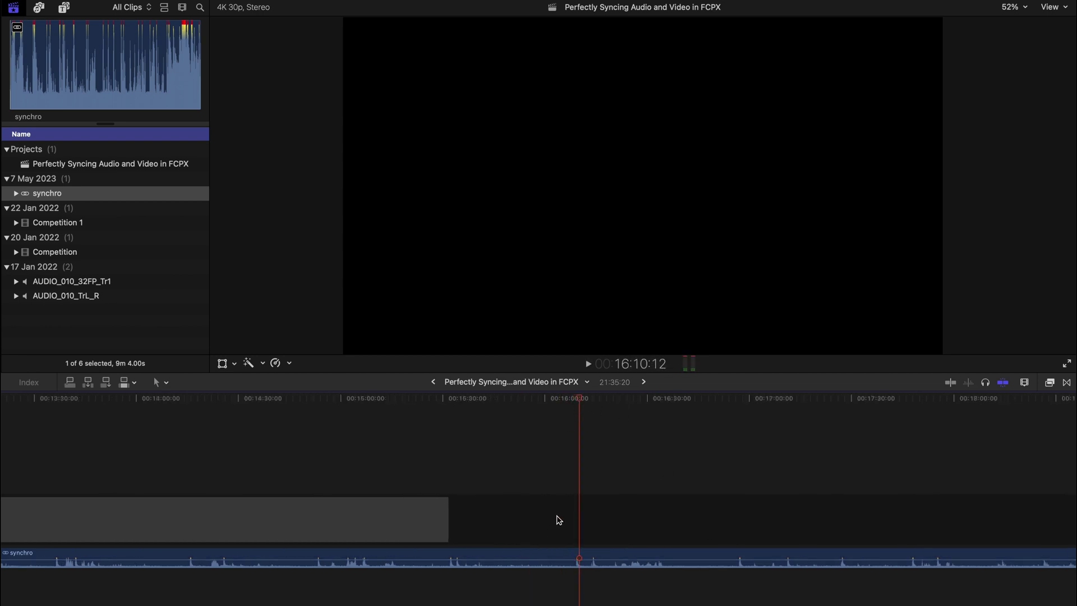
Remove the synchro clip from the timeline
scroll(587, 596, "down", 1)
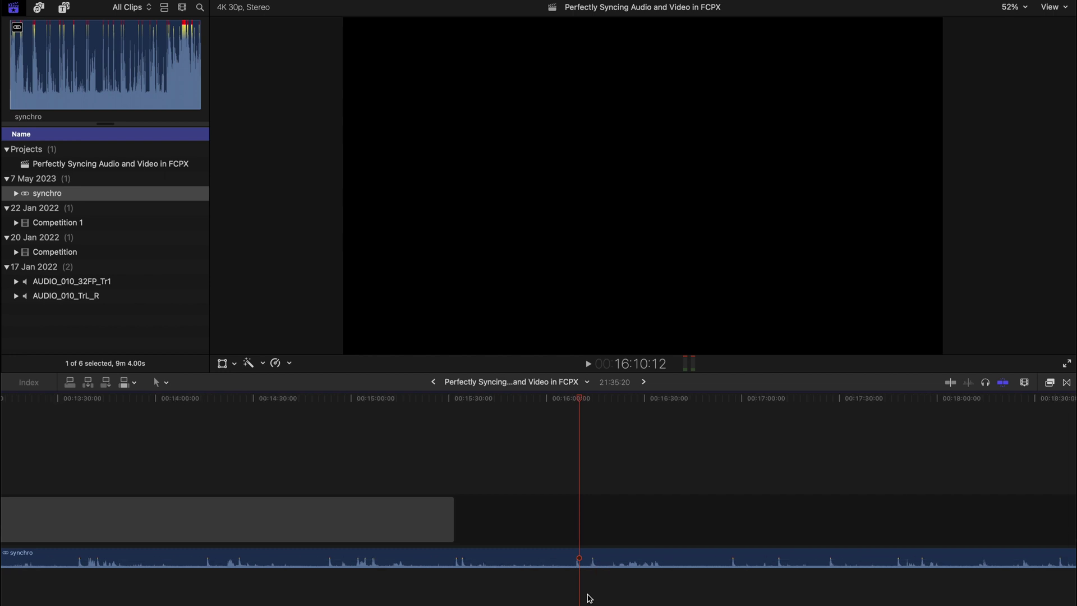
left_click(559, 557)
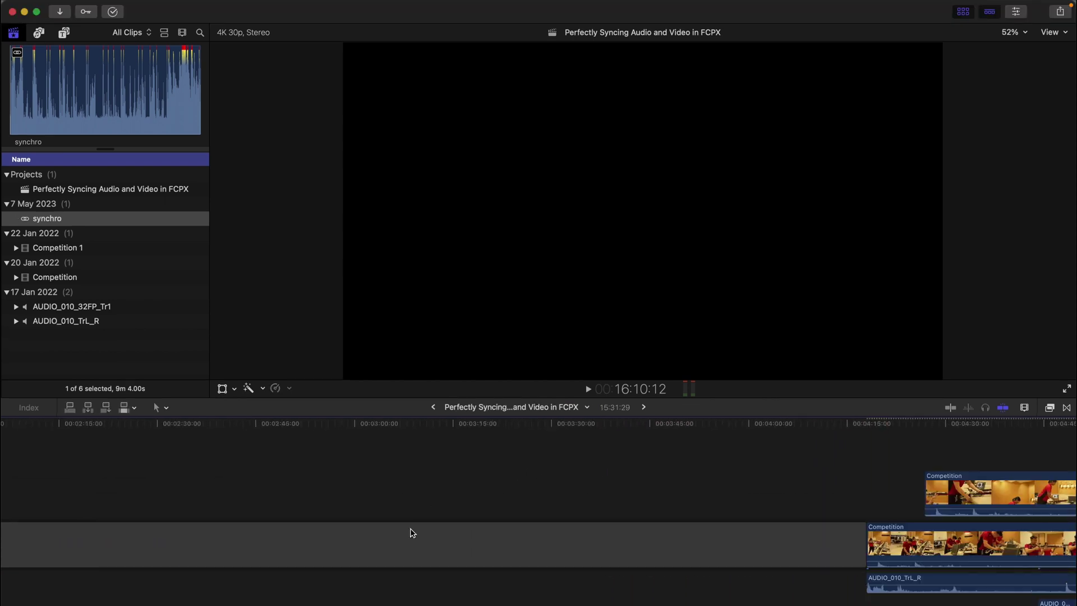
Synchronize Competition 1, Competition and both AUDIO_010 clips by audio, keeping the suggested name Competition - Synchronized Clip
left_click(89, 317)
left_click(74, 247, "shift")
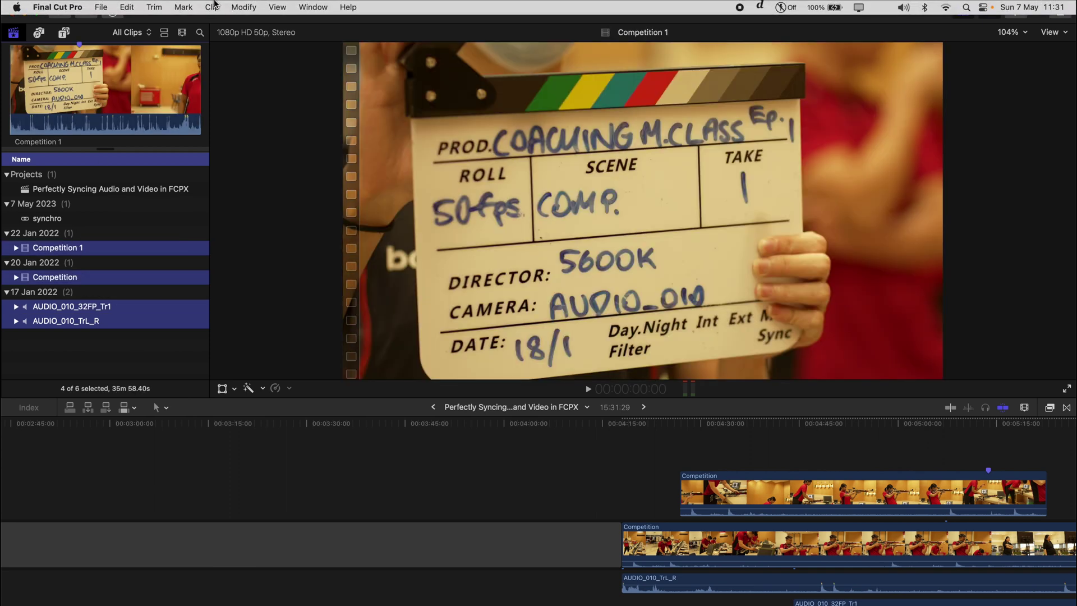
left_click(212, 7)
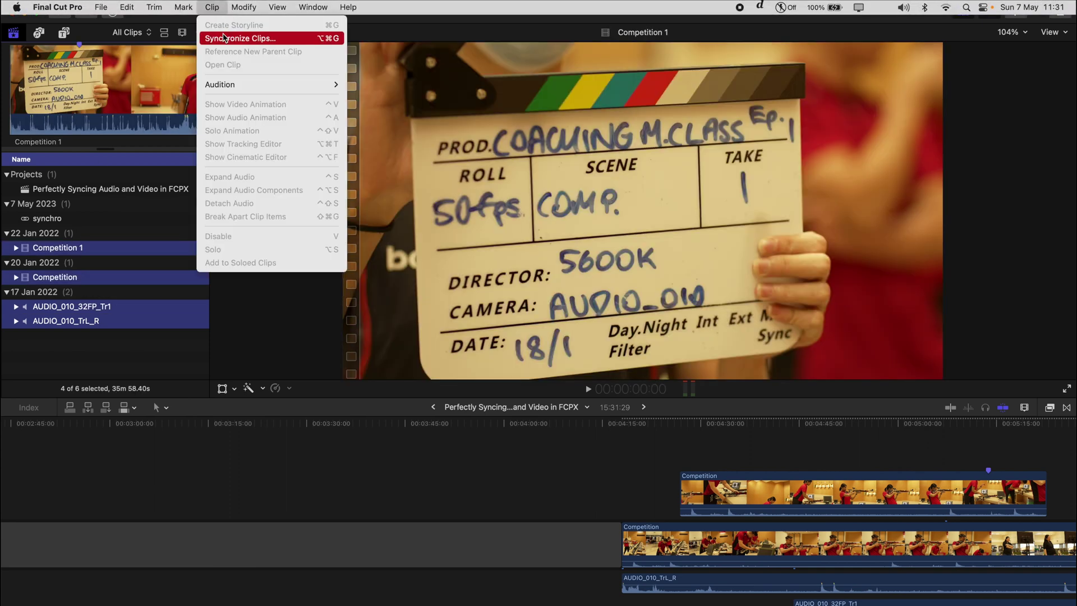
left_click(242, 38)
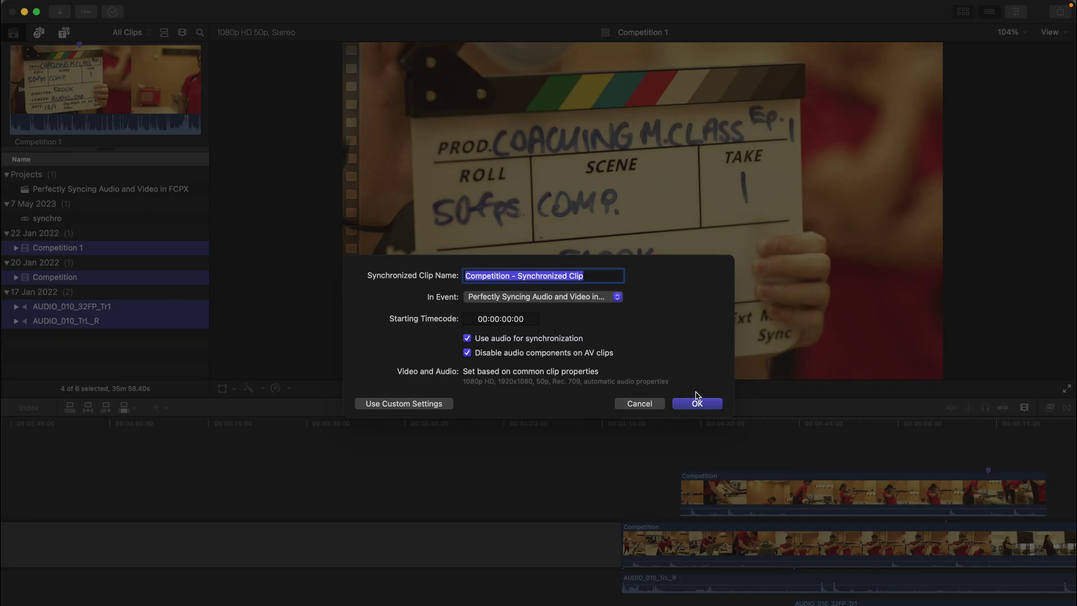
left_click(697, 404)
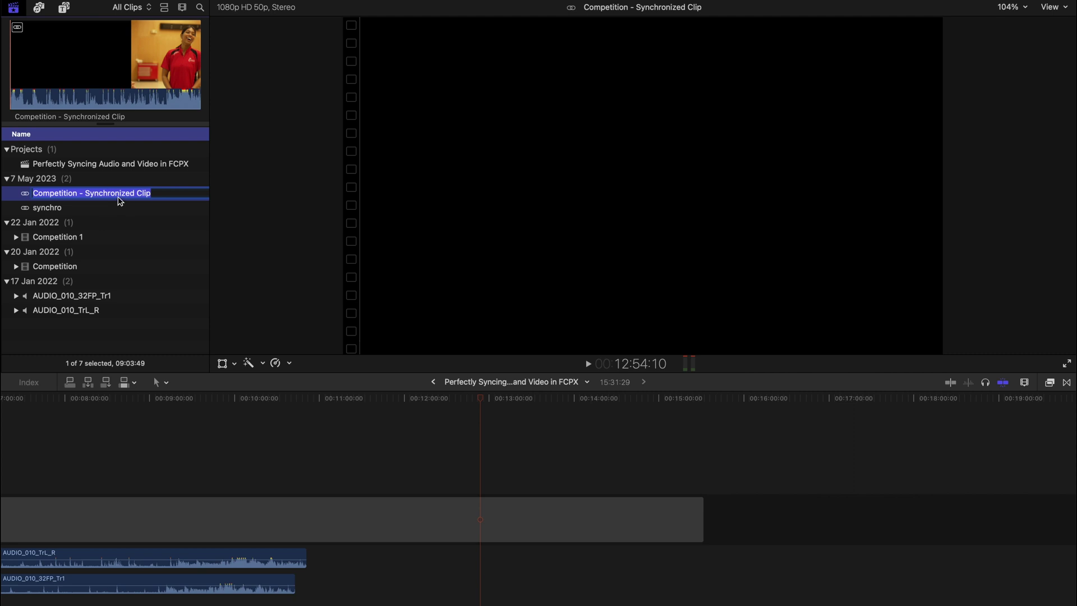
Open Competition - Synchronized Clip in its own timeline
left_click(149, 209)
left_click(117, 198)
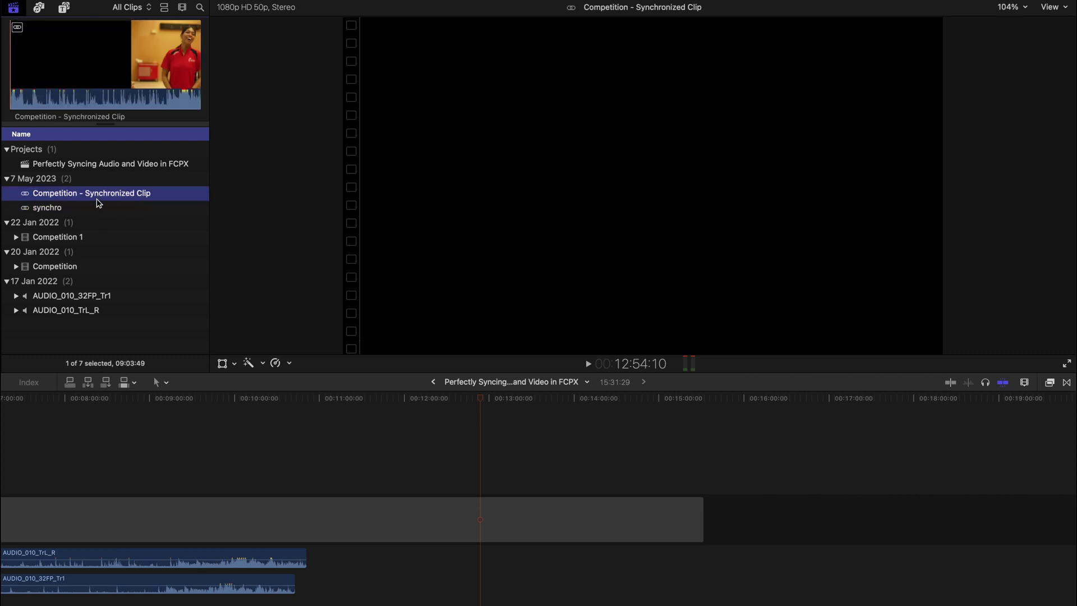
double_click(92, 200)
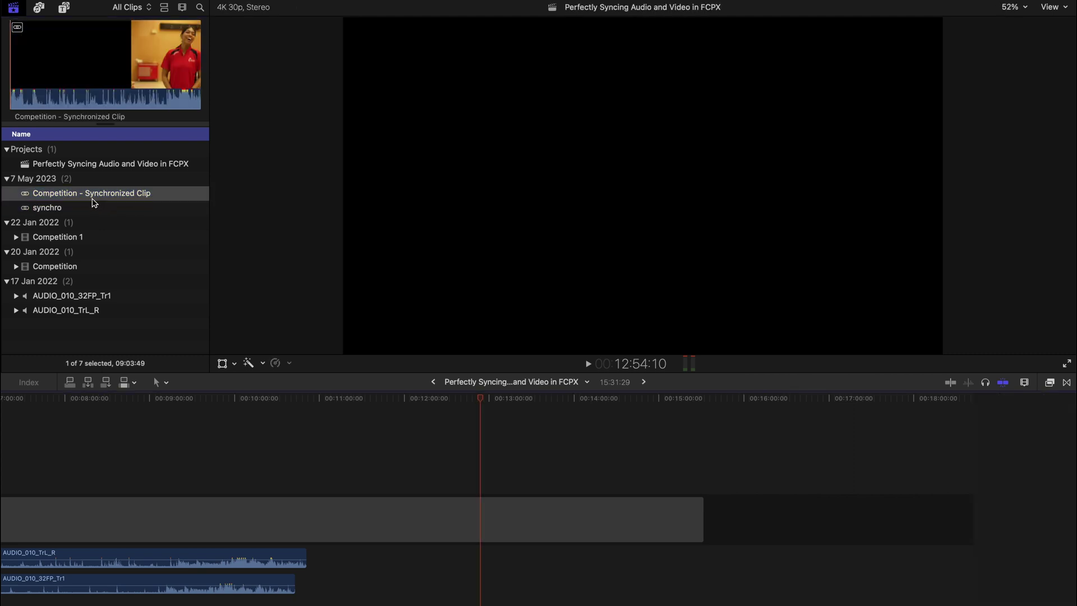
double_click(94, 201)
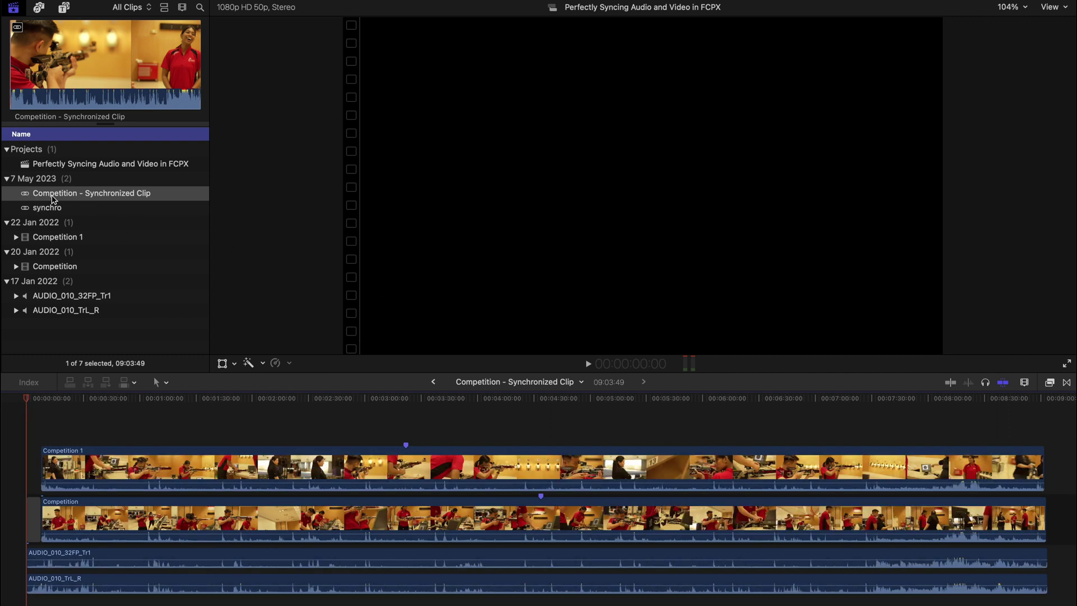
Move to the Competition 1 marker at 3:22:06 and examine how the video and audio clips line up around it
left_click(410, 403)
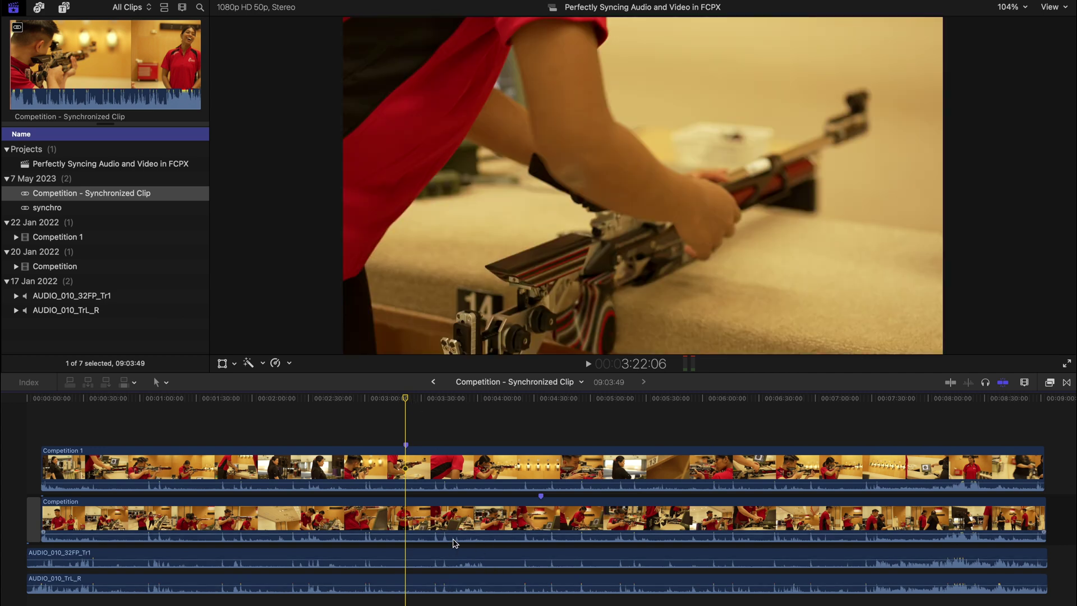
key("super+equal")
key("super+equal")
key("super+equal")
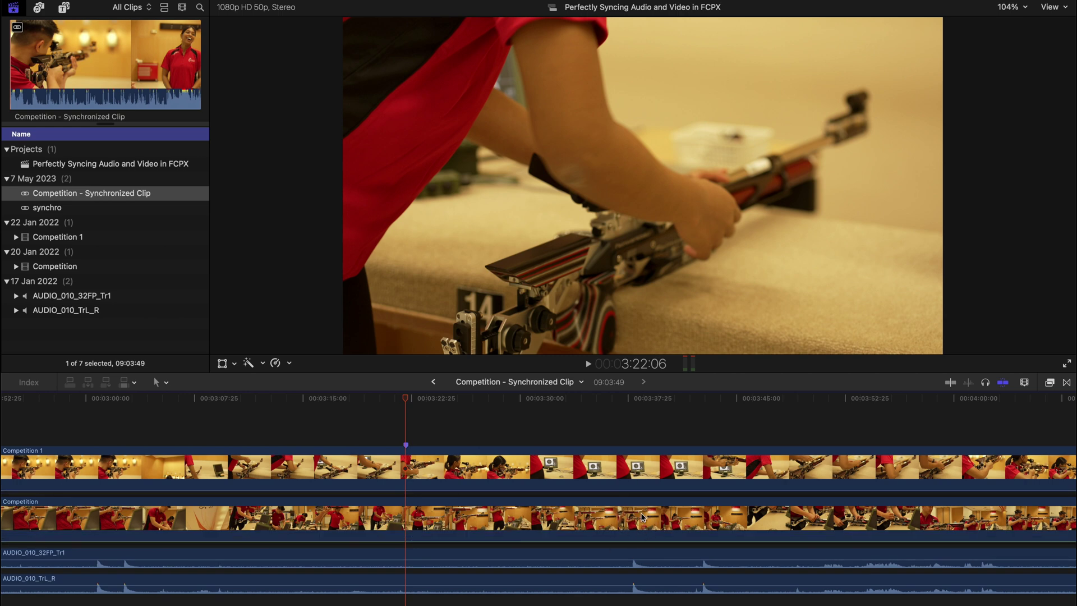
key("super+minus")
key("super+minus")
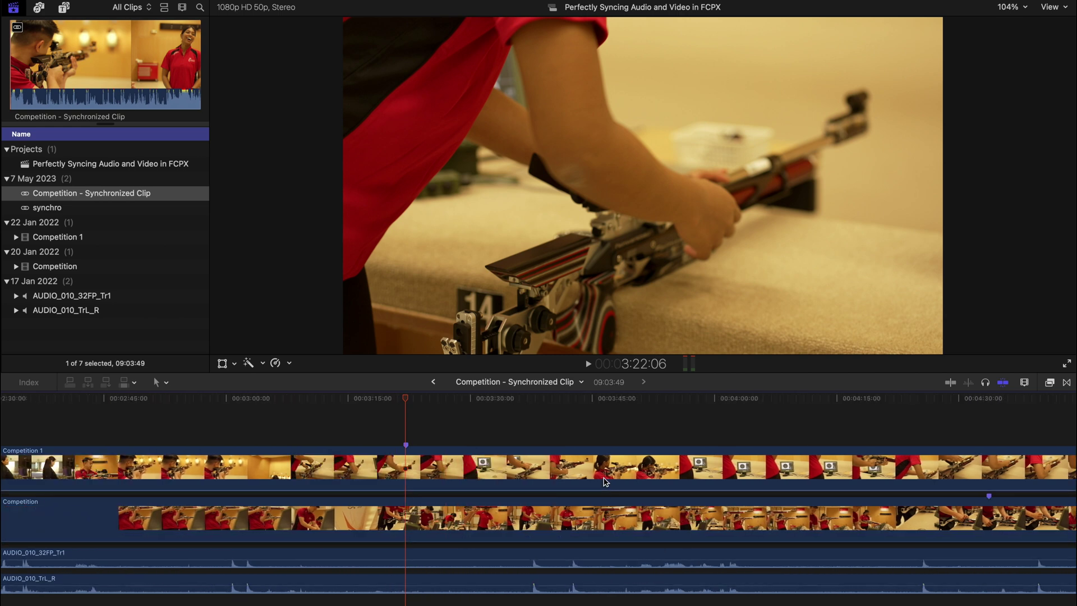
key("super+minus")
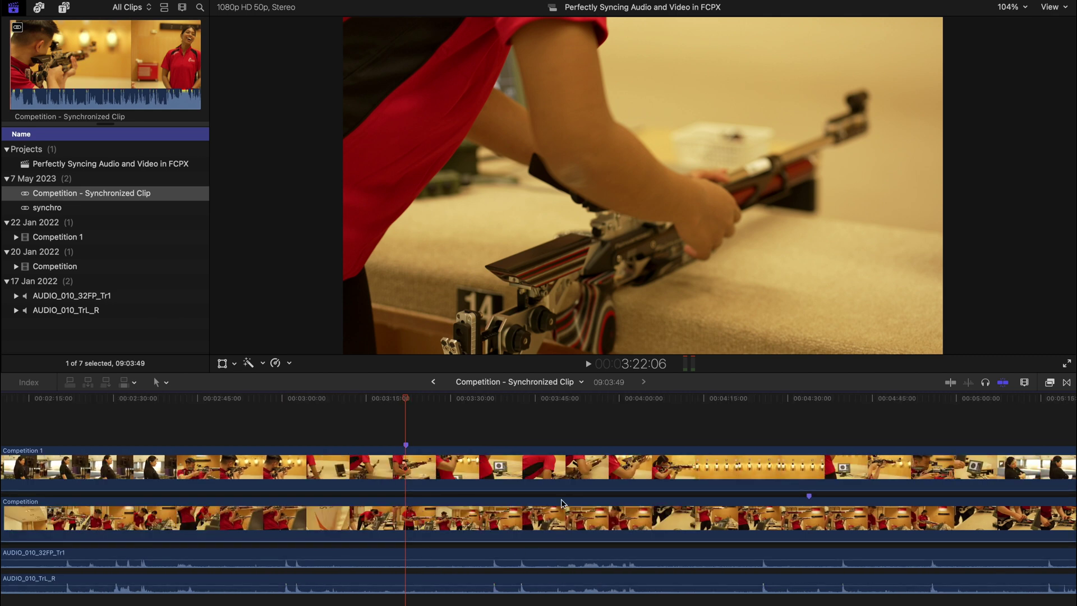
key("super+minus")
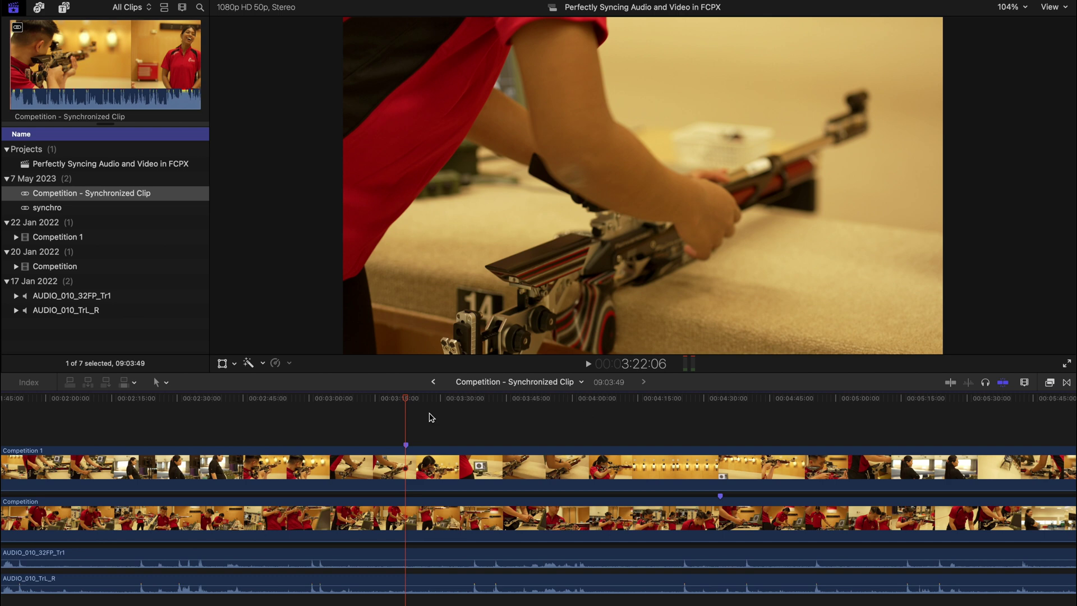
Disable the Competition and Competition 1 video clips inside the synchronized clip
left_click(400, 524)
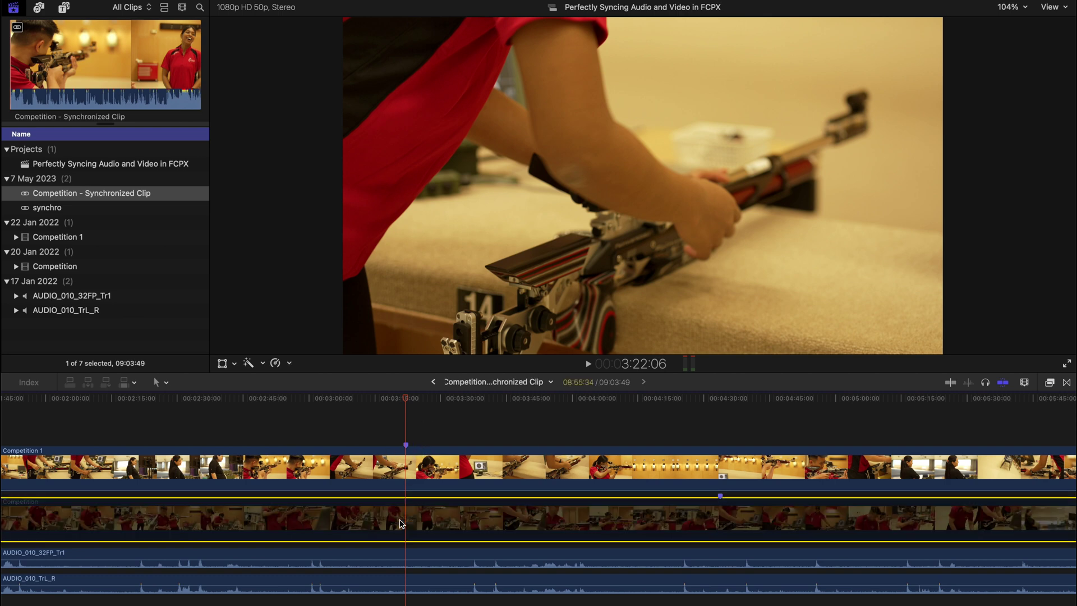
left_click(436, 449)
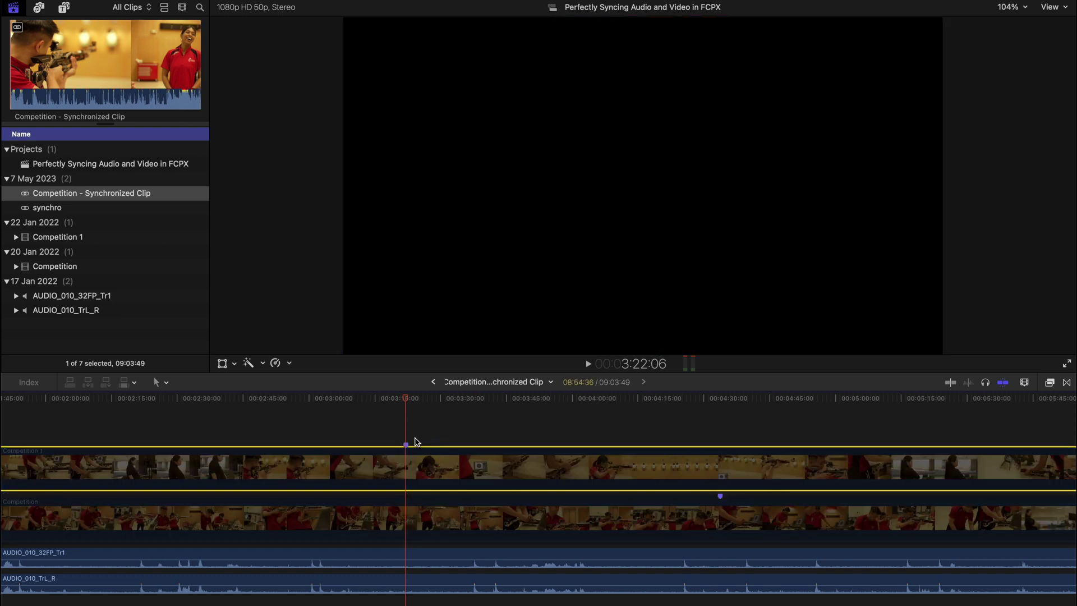
Trim the start of Competition 1 to line up with the start of Competition
key("super+minus")
key("super+minus")
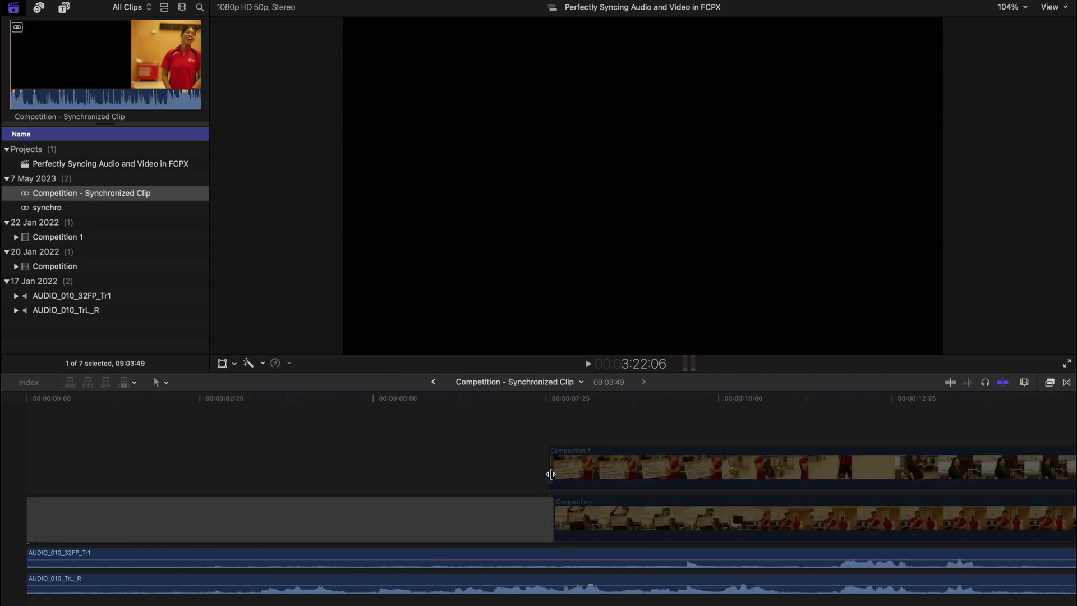
left_click_drag(551, 474, 555, 474)
Cut both audio clips where the video clips start and delete the opening gap with the audio portions before the cut
key("b")
left_click(554, 561)
left_click(554, 586)
key("a")
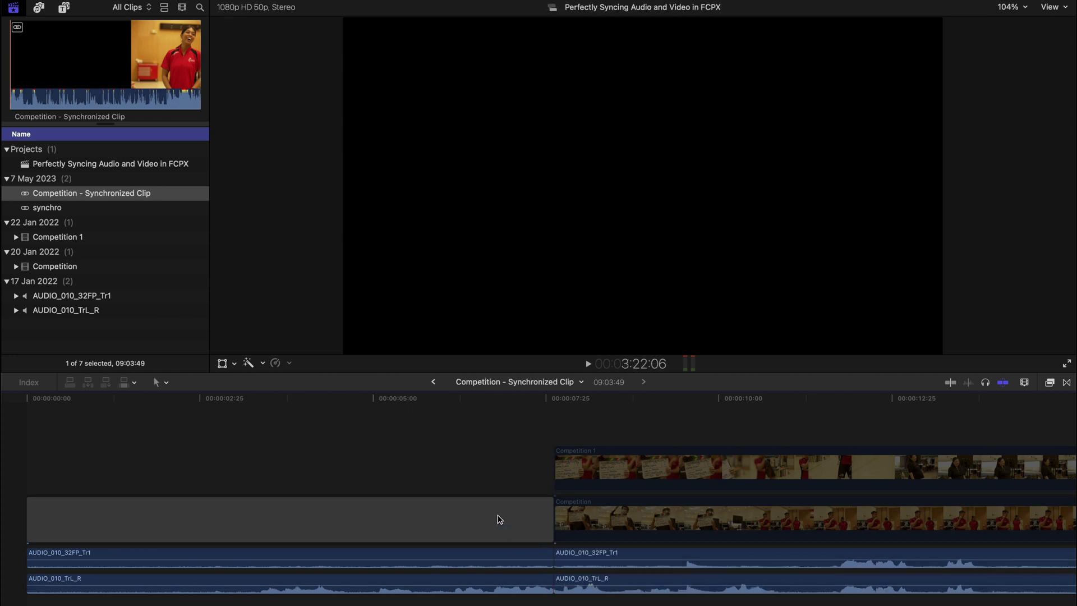
left_click(499, 519)
key("Delete")
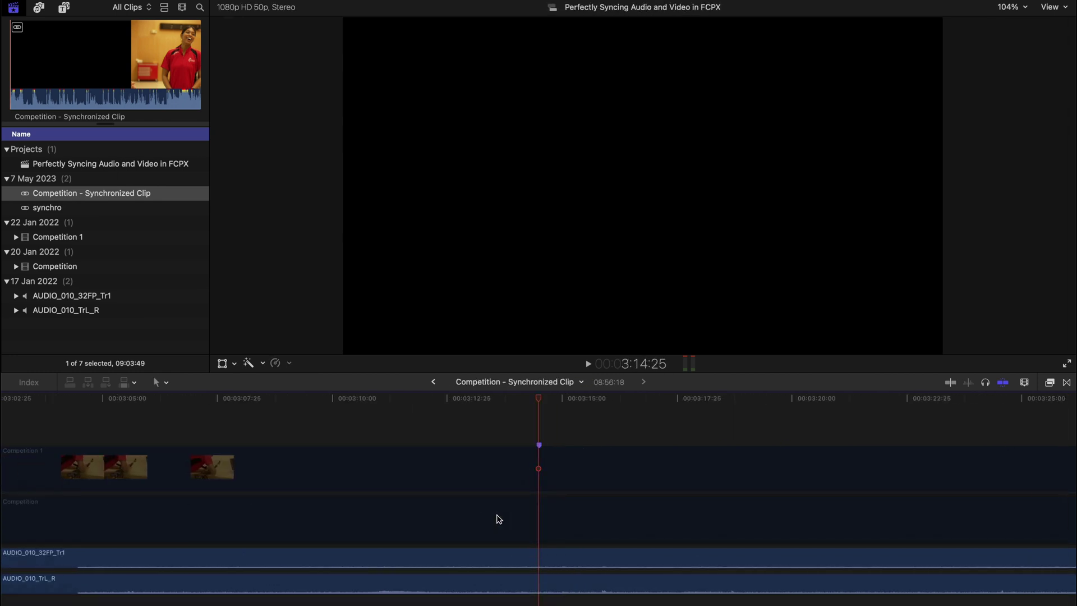
Examine the remaining video and audio clips over the whole length of the synchronized clip
key("super+minus")
key("super+minus")
key("super+minus")
key("super+minus")
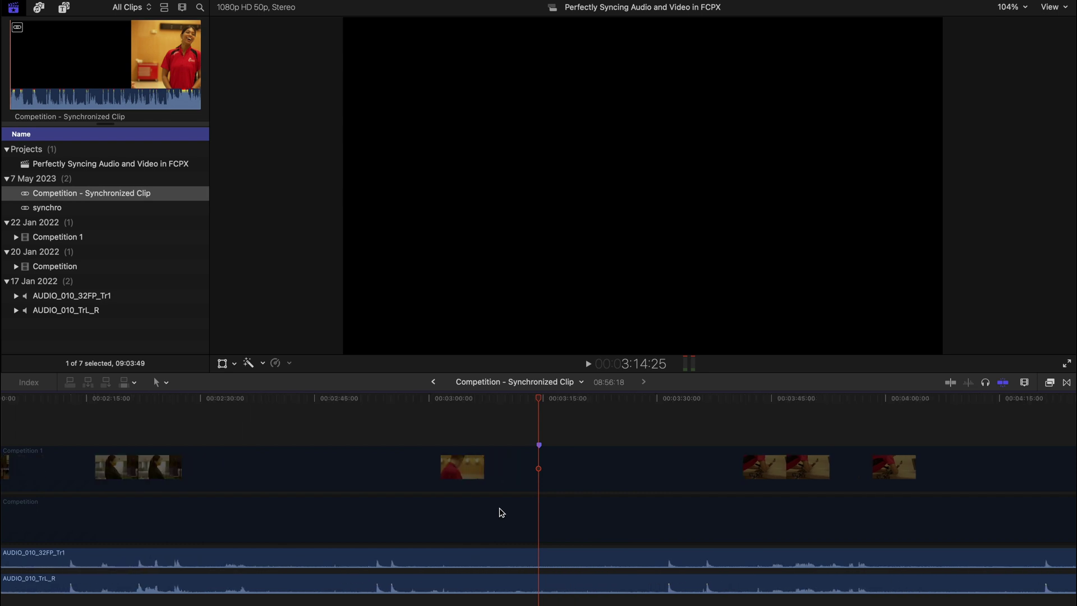
key("super+minus")
key("super+minus")
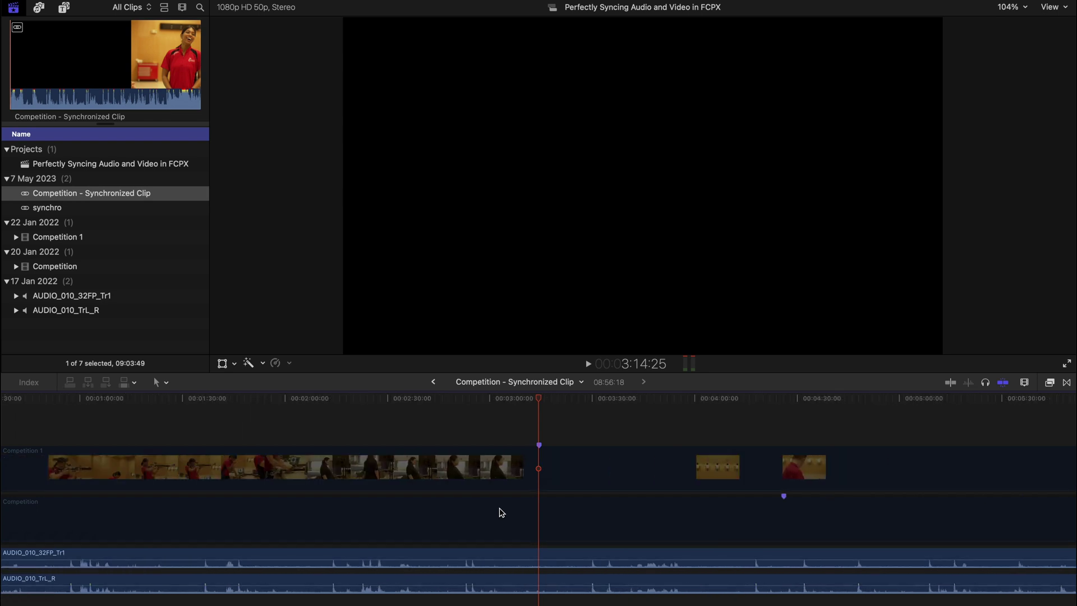
key("super+minus")
key("super+minus")
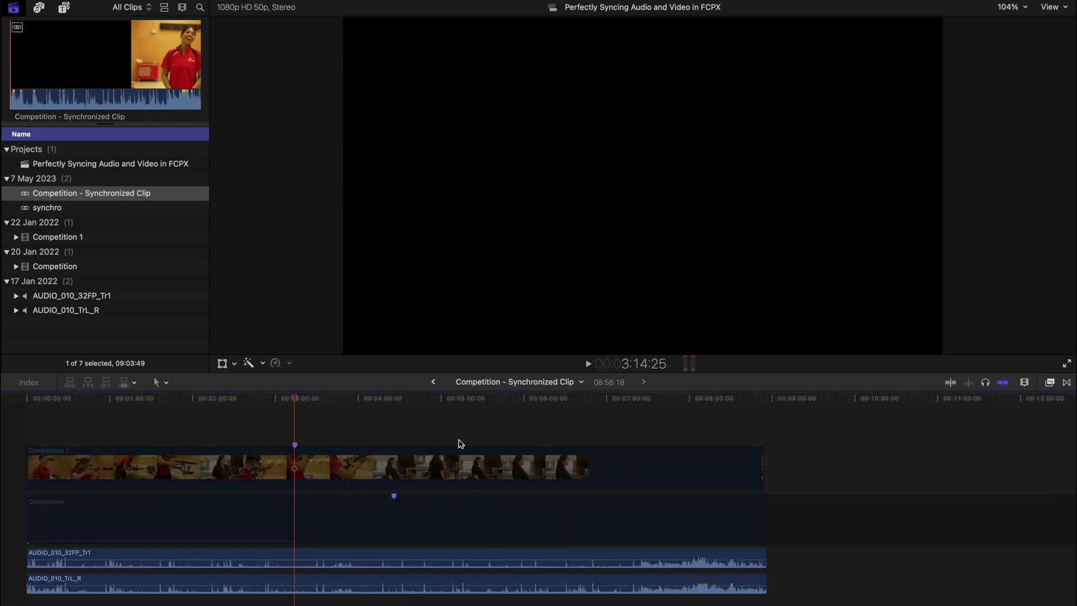